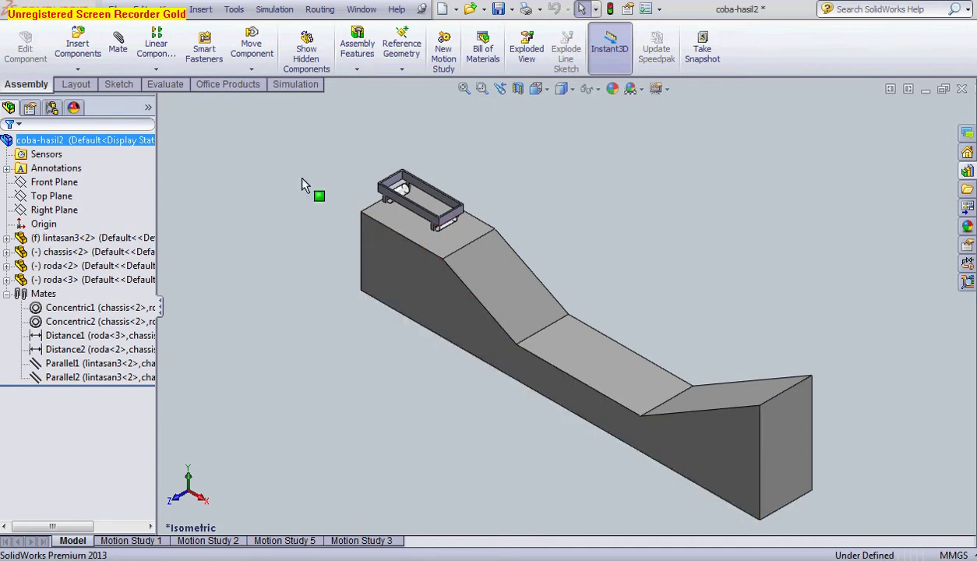
Step: Inspect the track lintasan3, chassis and roda wheel components in the assembly tree
click(101, 241)
click(95, 243)
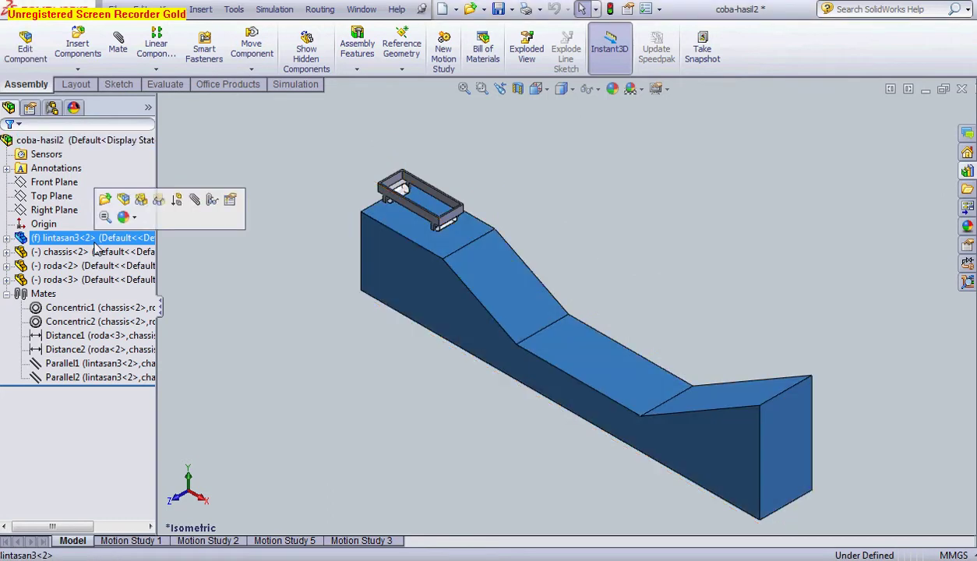
click(95, 250)
ctrl+click(91, 267)
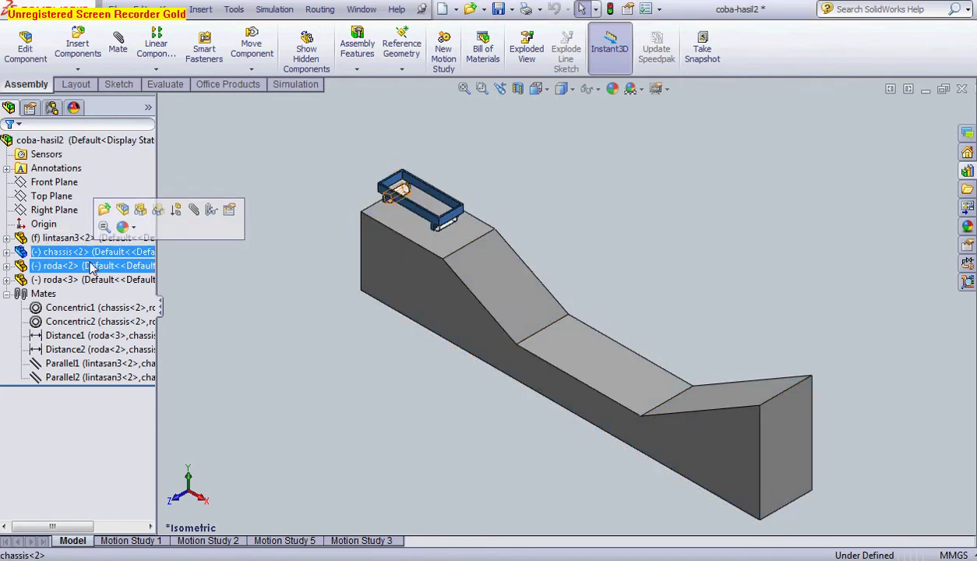
click(91, 282)
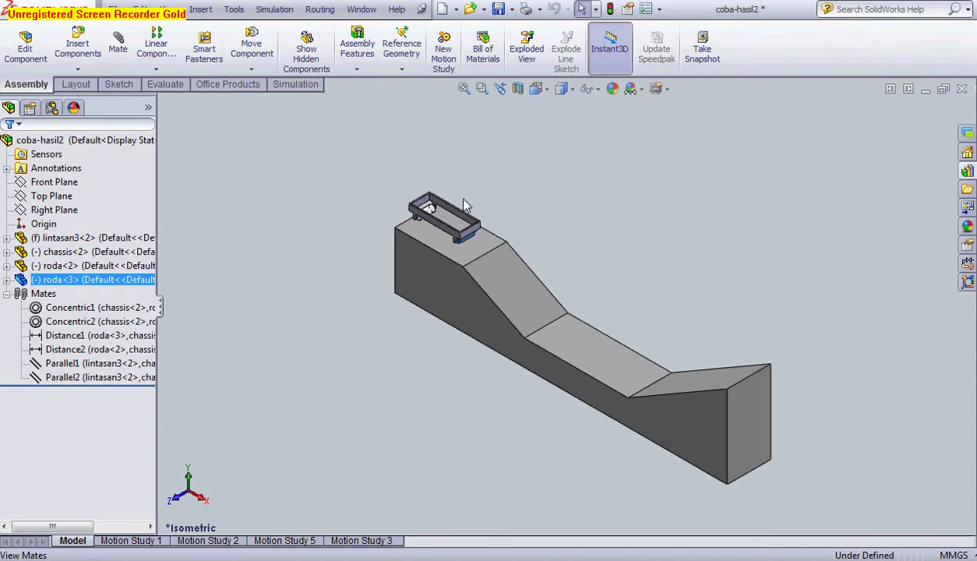
scroll(454, 201, down, 2)
scroll(477, 275, down, 1)
scroll(476, 274, down, 1)
scroll(471, 269, down, 1)
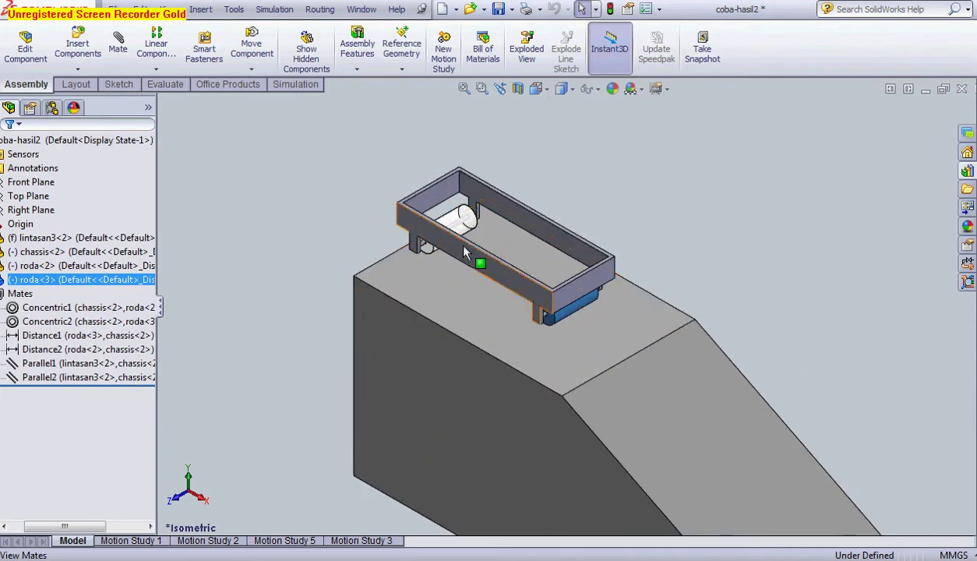
scroll(467, 265, down, 1)
drag(105, 527, 33, 527)
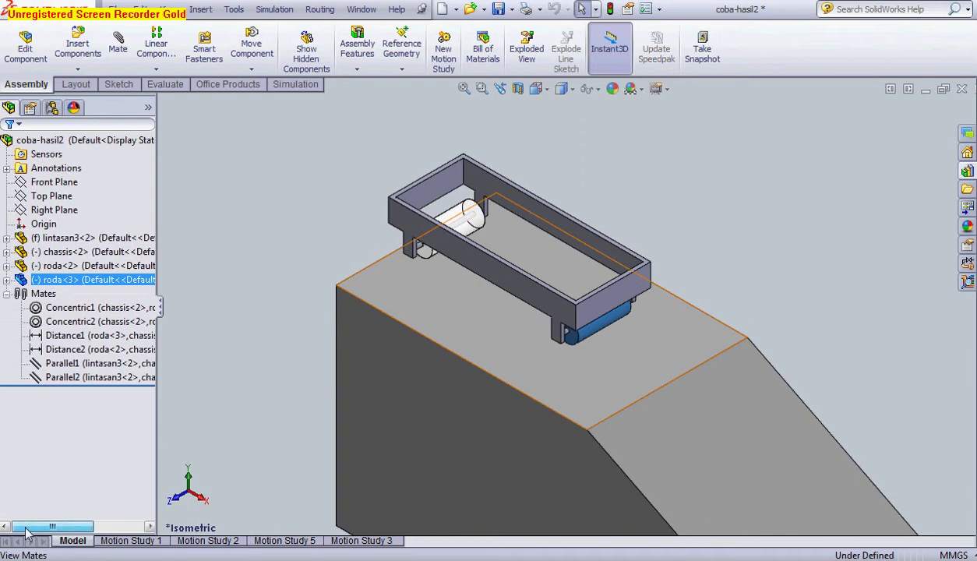
Step: Inspect the Concentric1, Concentric2, Parallel2 and Distance1 mates, then fit the model in view
click(54, 310)
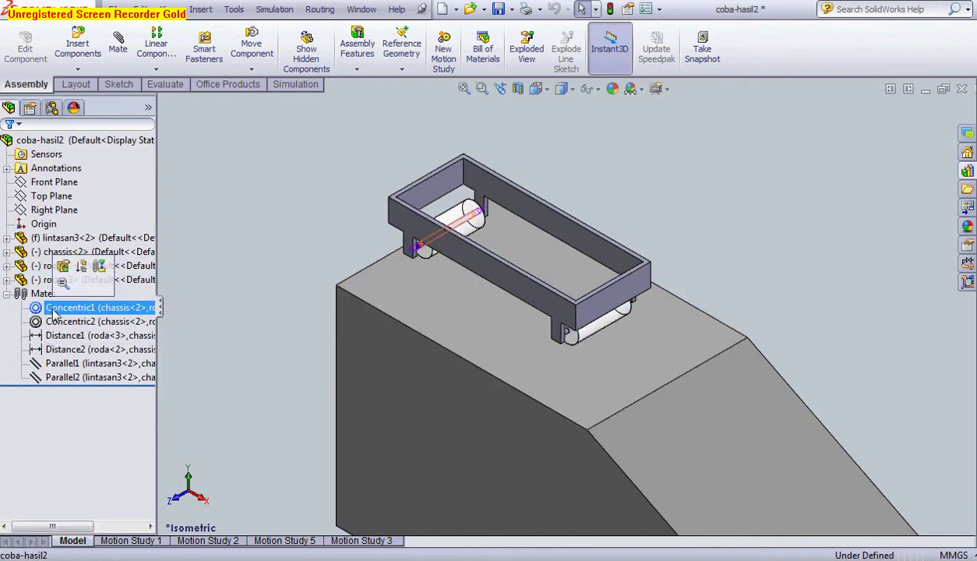
click(65, 328)
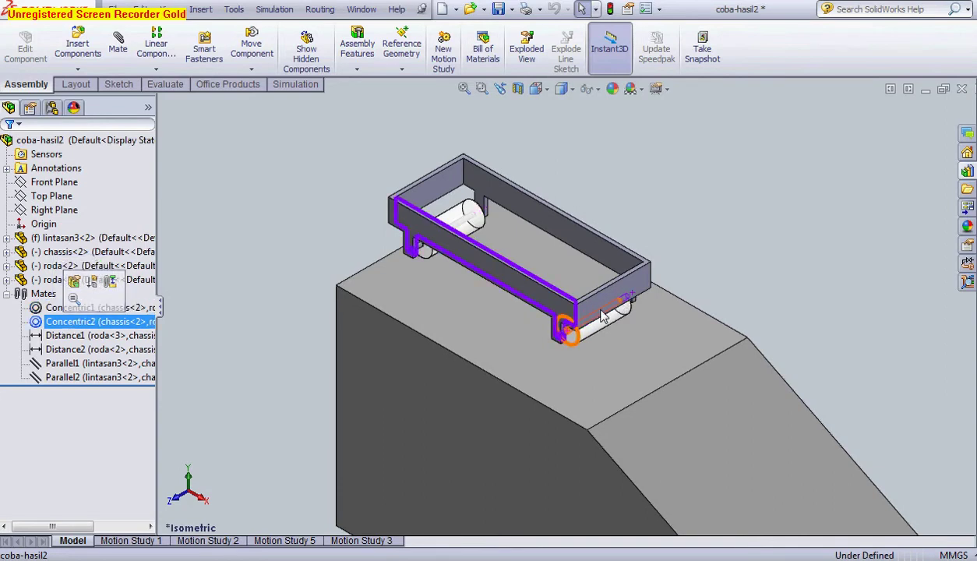
ctrl+click(94, 377)
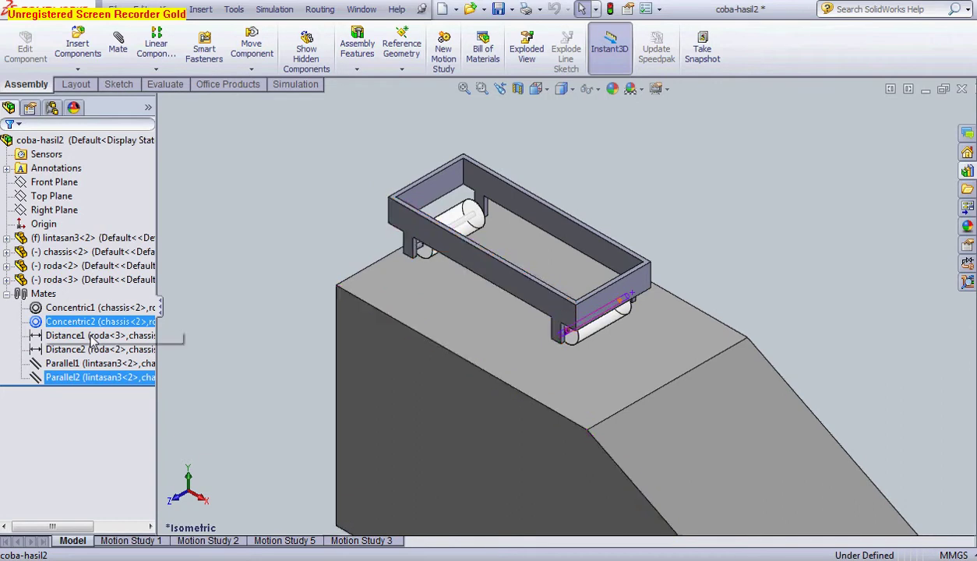
click(92, 337)
click(92, 338)
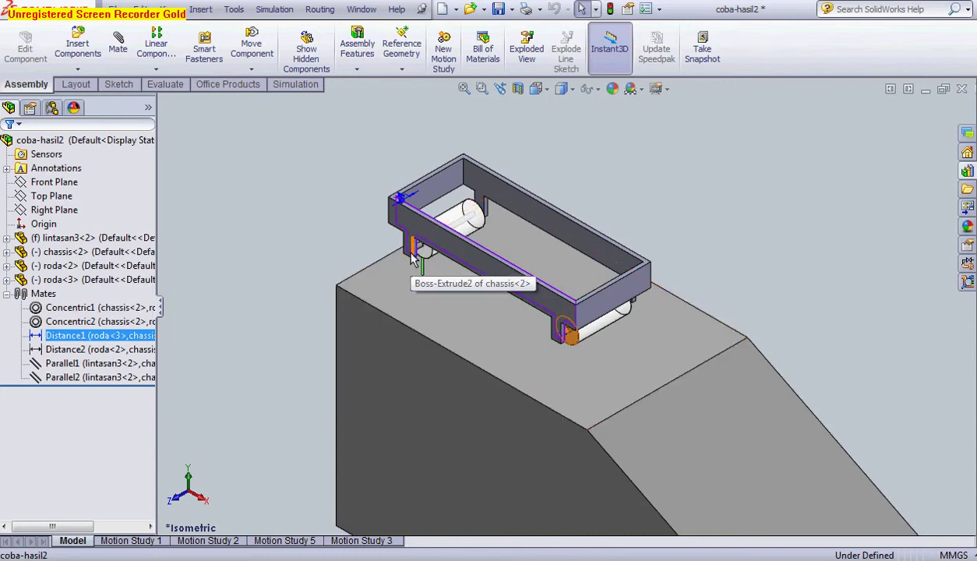
click(131, 337)
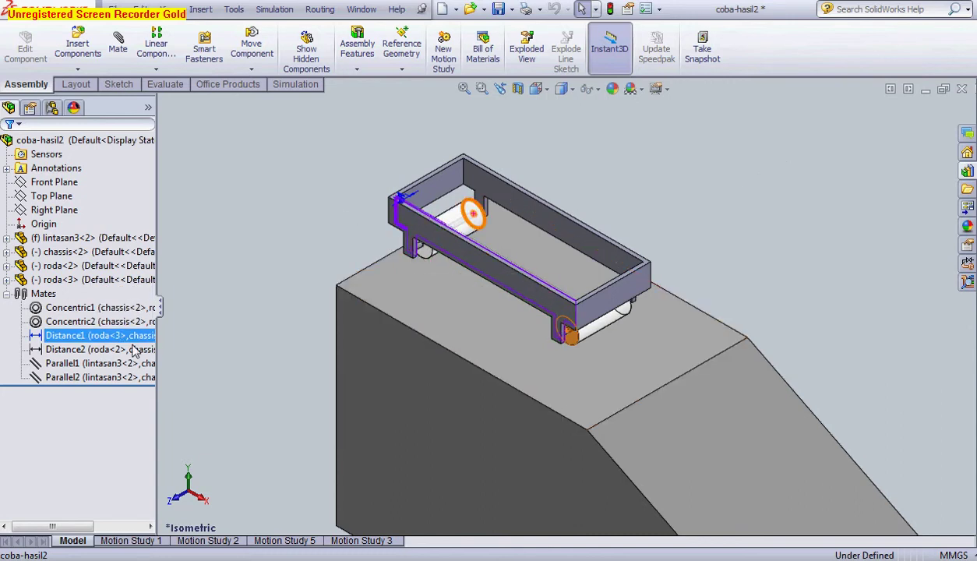
click(653, 187)
scroll(522, 209, up, 1)
scroll(521, 209, up, 1)
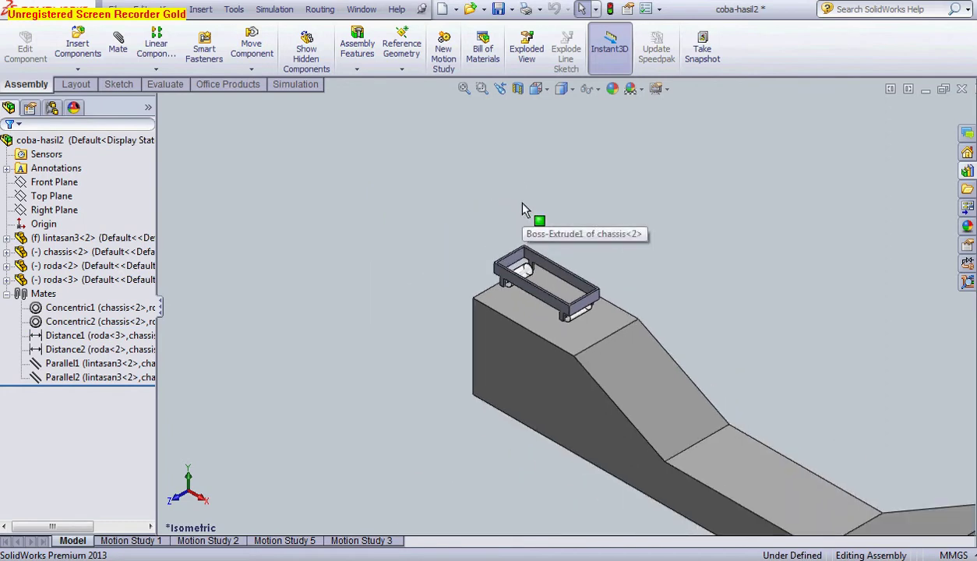
scroll(522, 209, up, 3)
key(f)
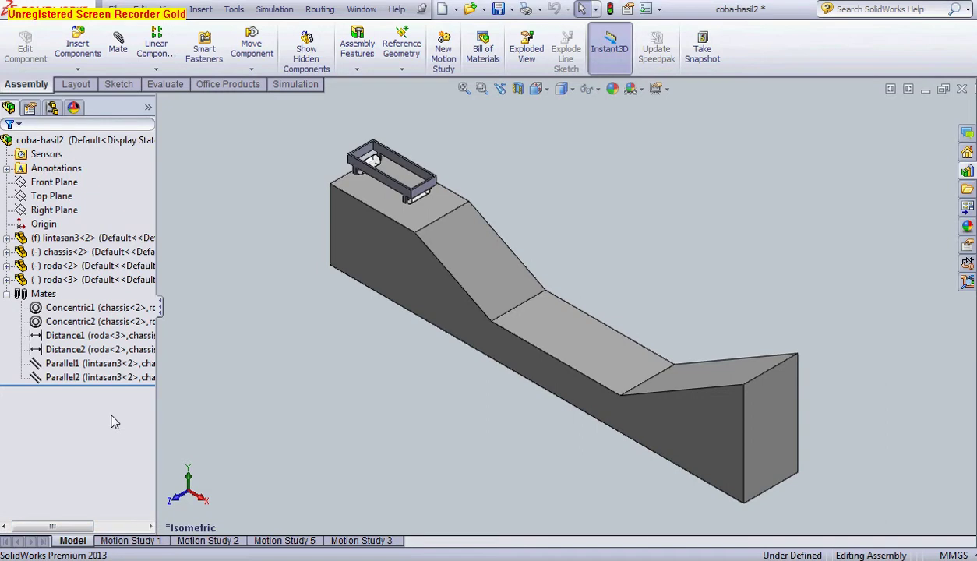
Step: Open Motion Study 3, expand its timeline and enlarge the model view above it
click(366, 542)
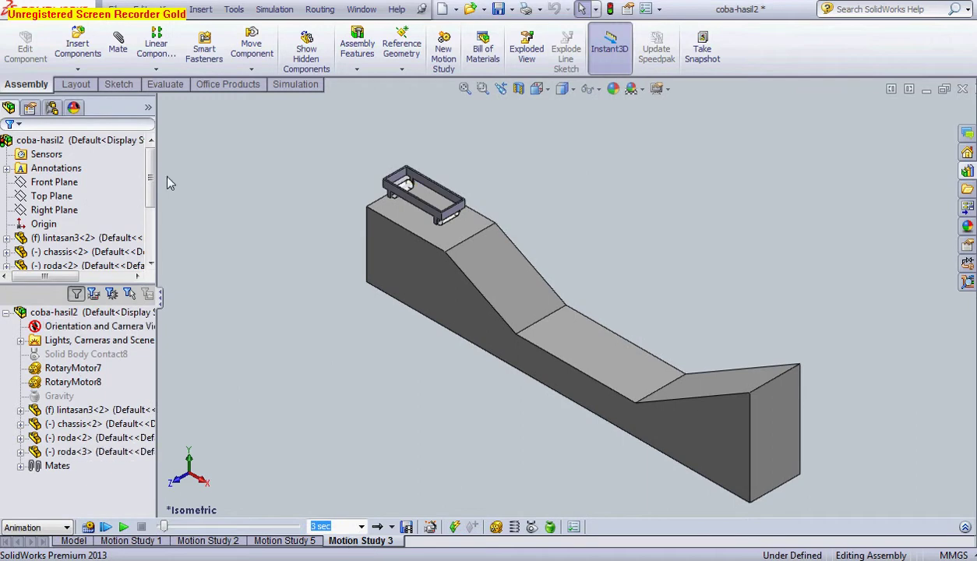
click(963, 526)
click(767, 465)
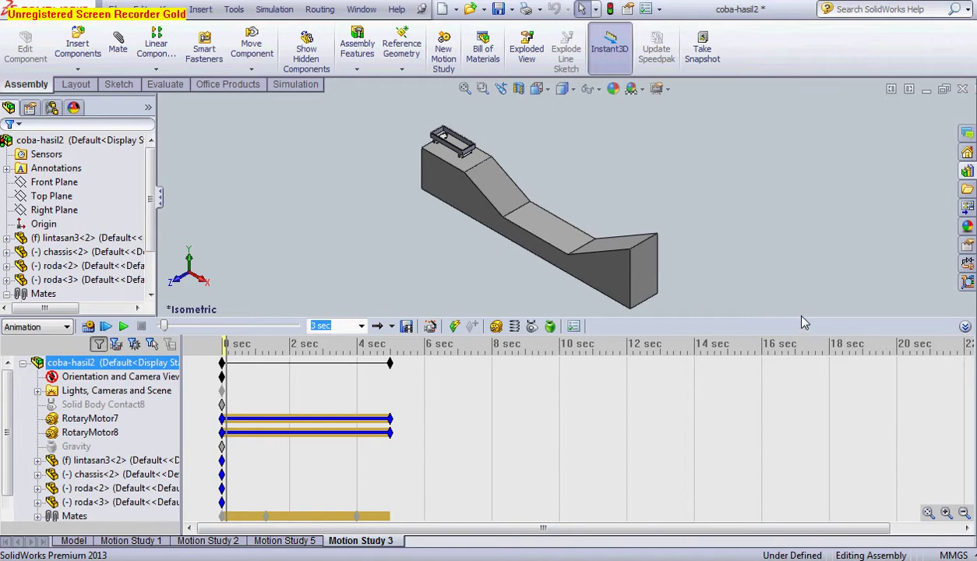
drag(795, 316, 807, 406)
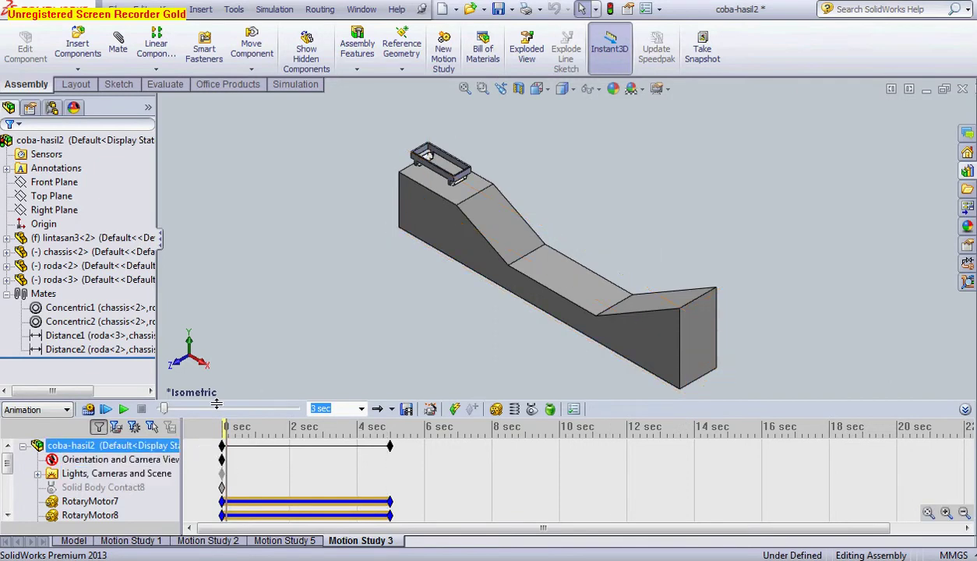
Step: Check the study-type list, compare Motion Study 5, and inspect the Distance2 mate in Motion Study 3
click(66, 410)
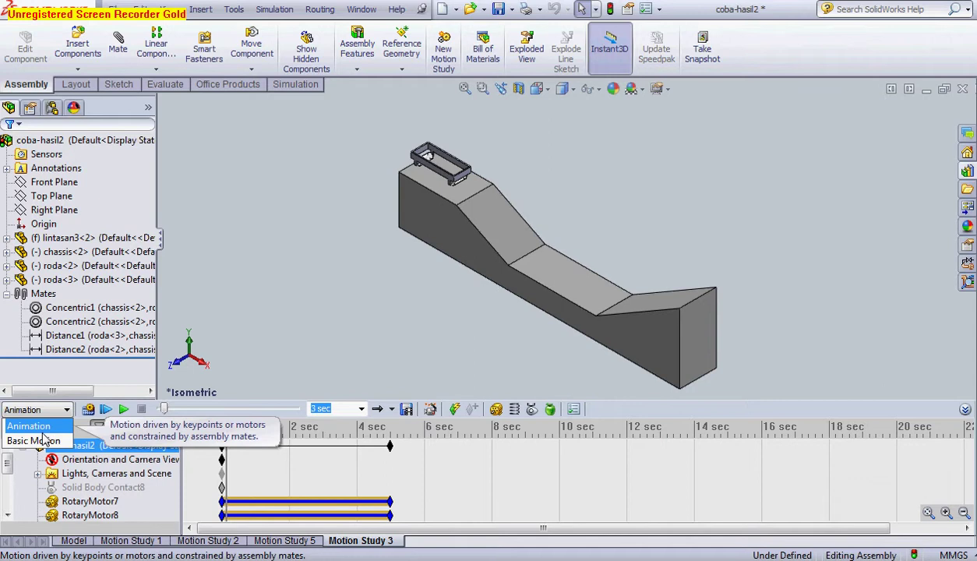
click(285, 540)
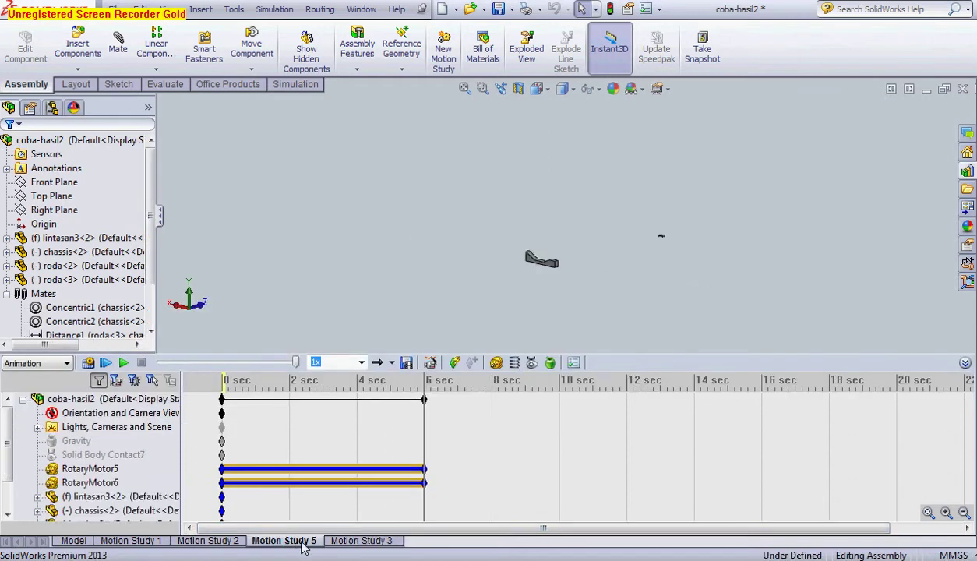
click(364, 541)
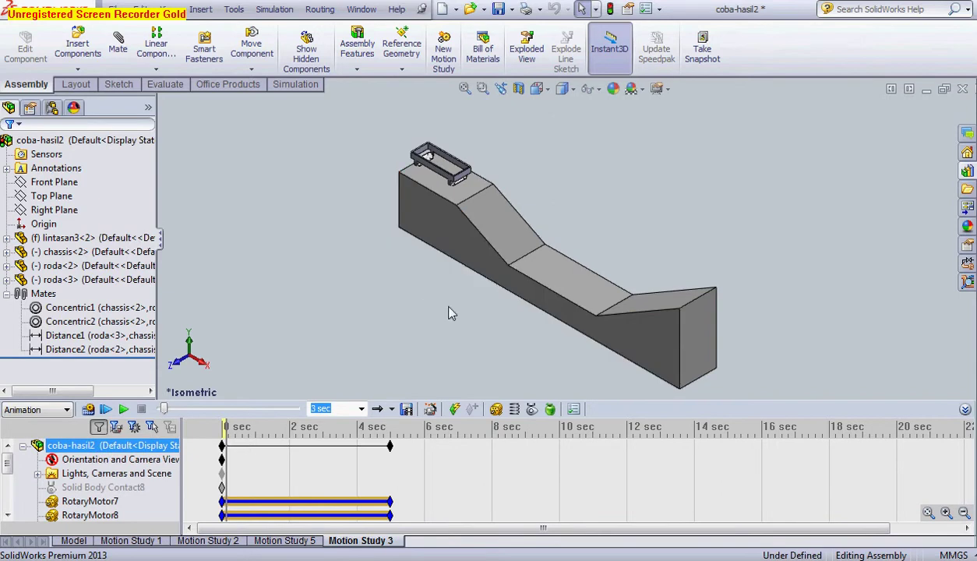
click(93, 349)
click(214, 259)
Step: Load the SolidWorks Motion add-in and set Motion Study 3's type to Motion Analysis
click(226, 88)
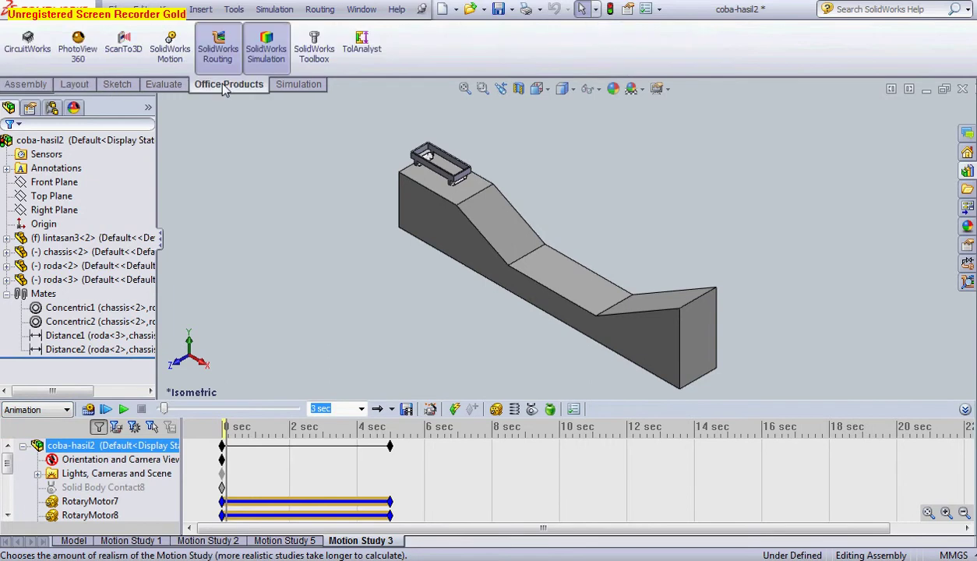
click(179, 59)
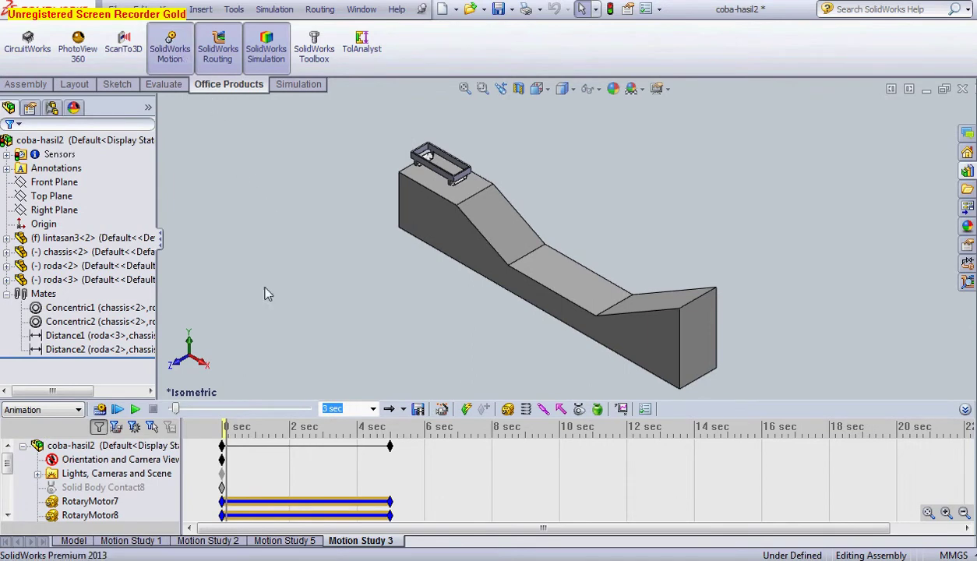
click(80, 410)
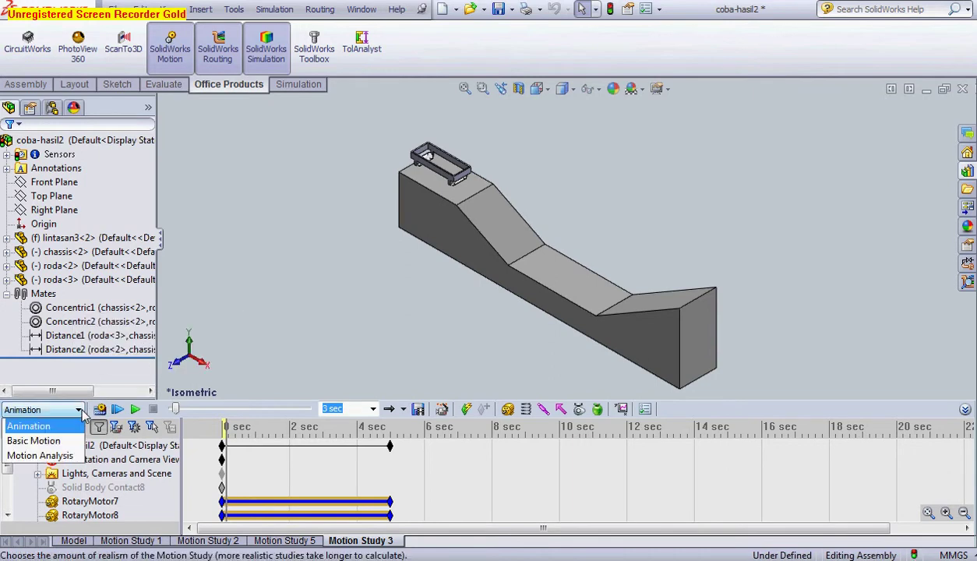
click(29, 456)
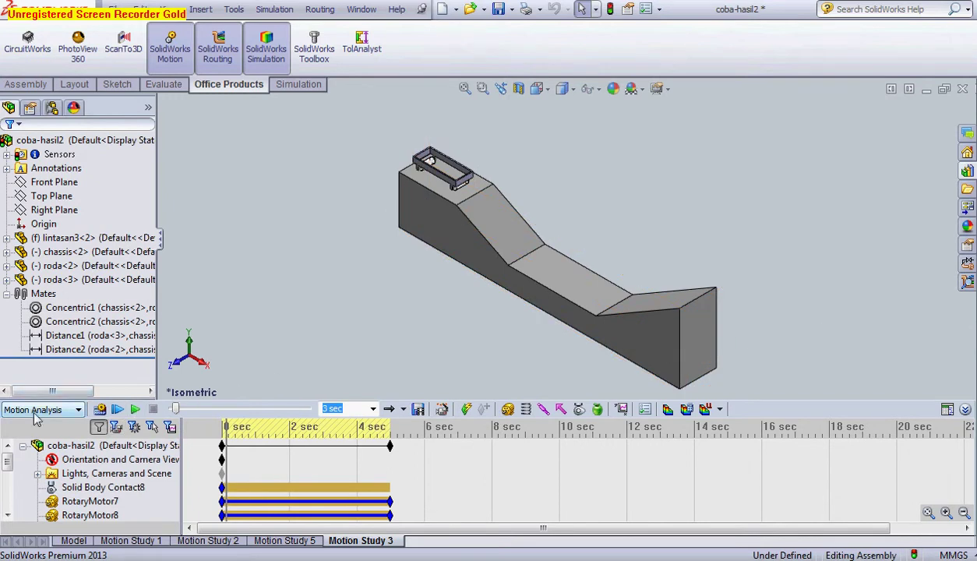
click(70, 445)
click(699, 397)
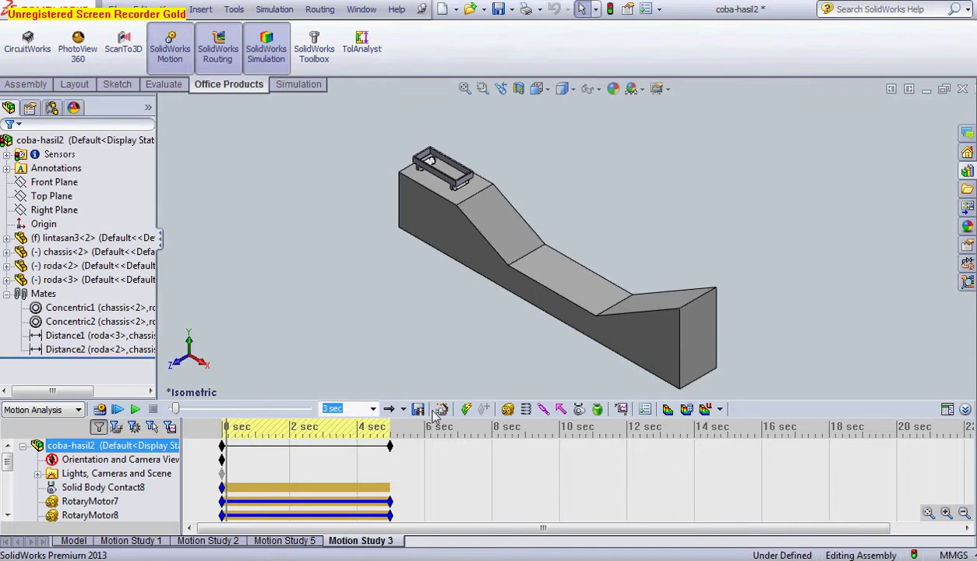
Step: Create Solid Body Contact8 among lintasan3, chassis, roda-2 and roda-3
click(581, 417)
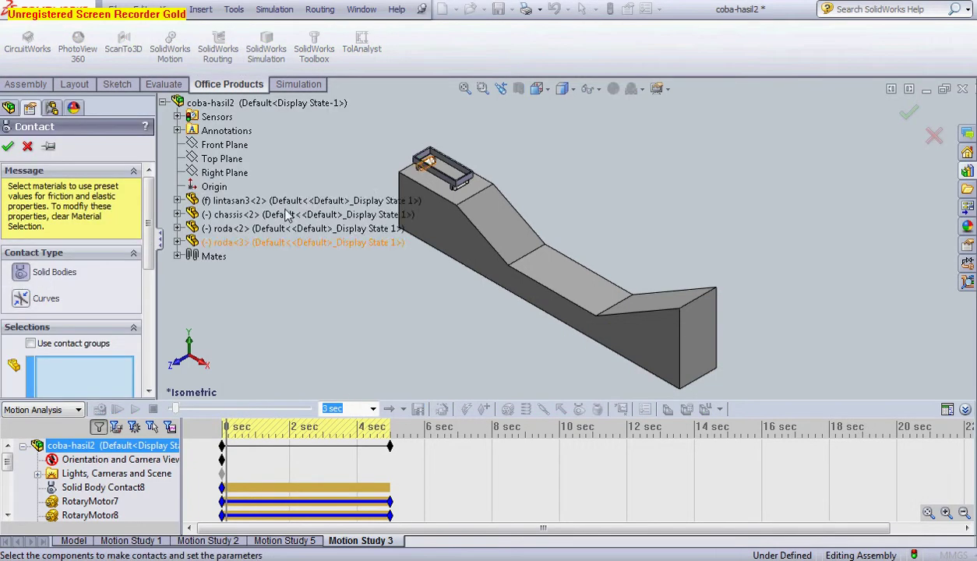
drag(354, 119, 746, 405)
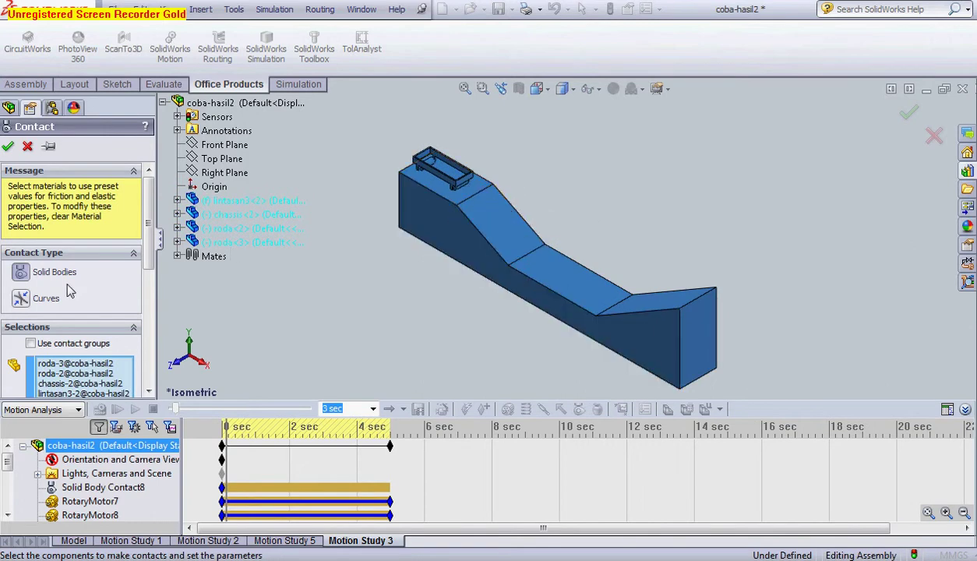
click(8, 147)
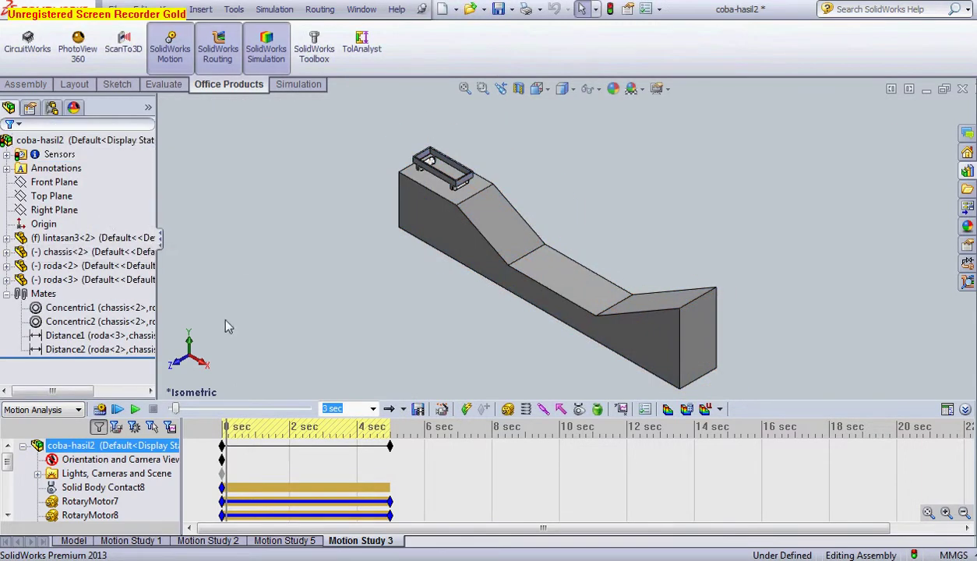
click(92, 490)
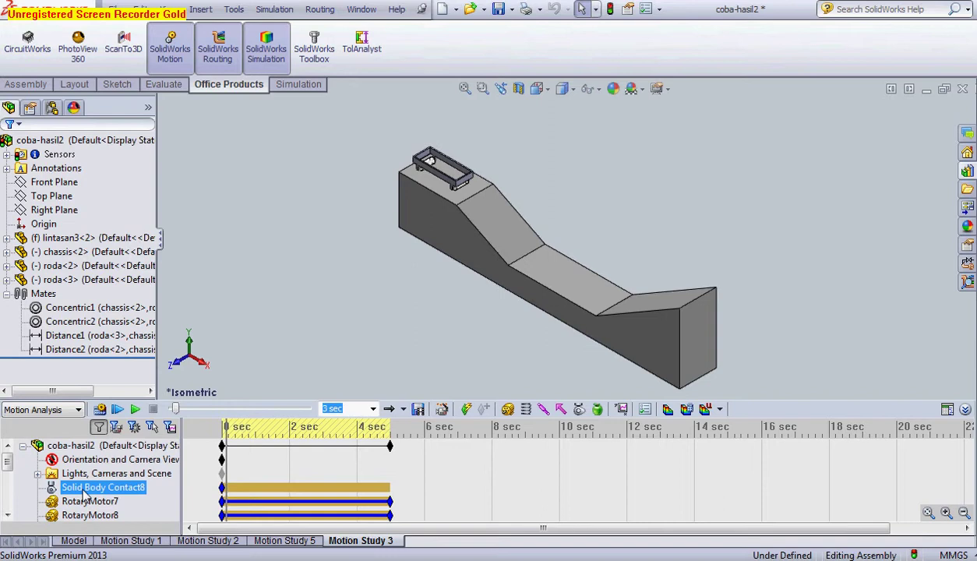
Step: Keep gravity pointing down Y at 9806.65 mm/s^2 after trying the X and Z directions
click(70, 446)
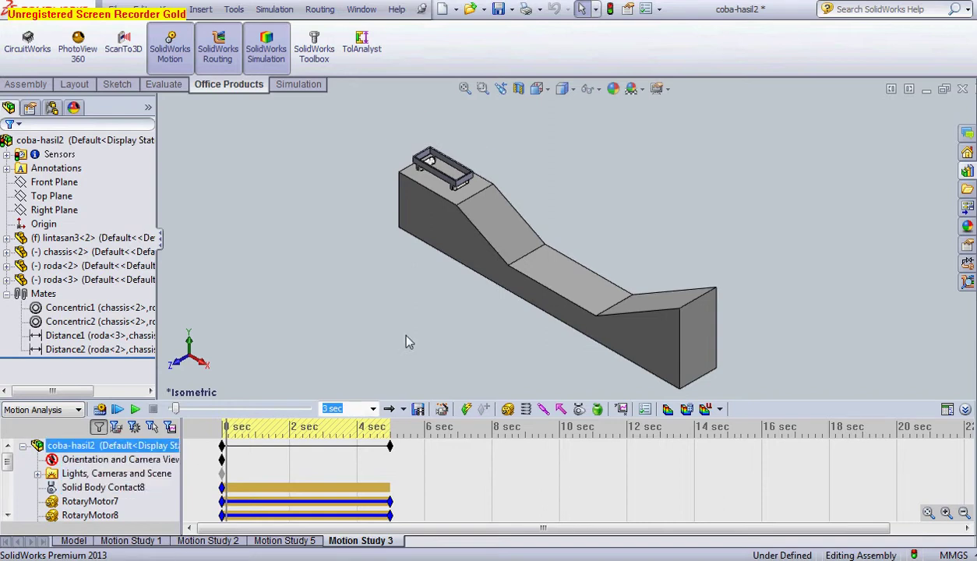
drag(8, 462, 12, 477)
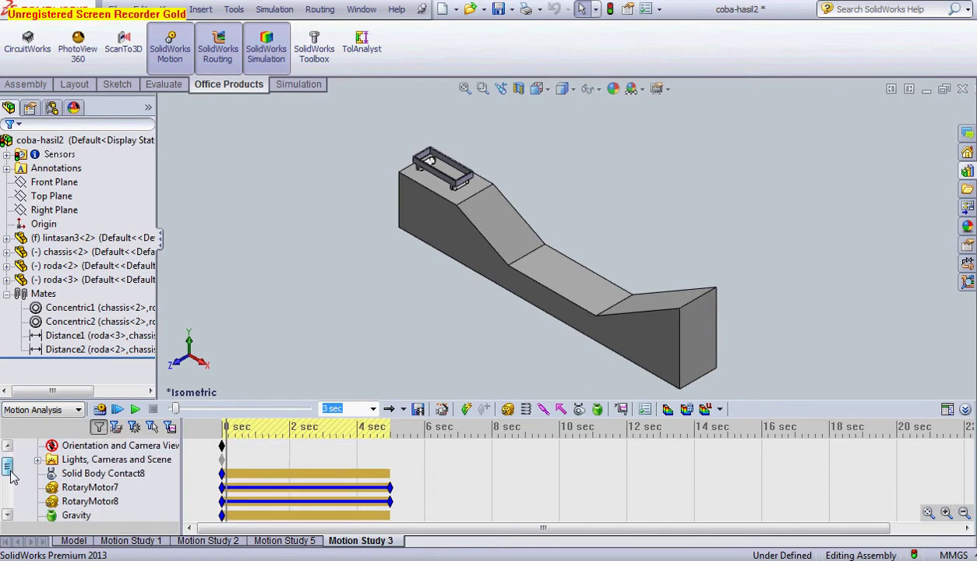
click(598, 410)
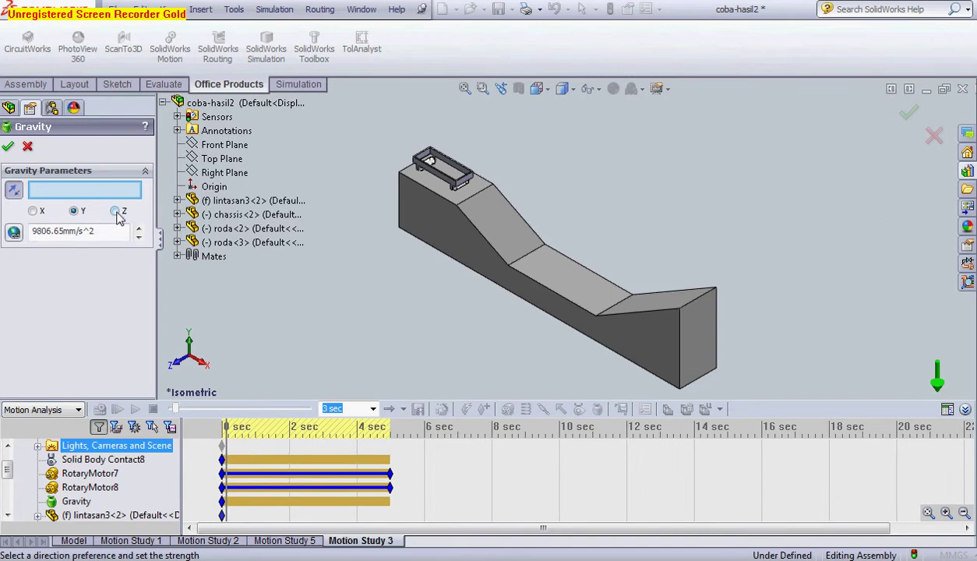
click(116, 214)
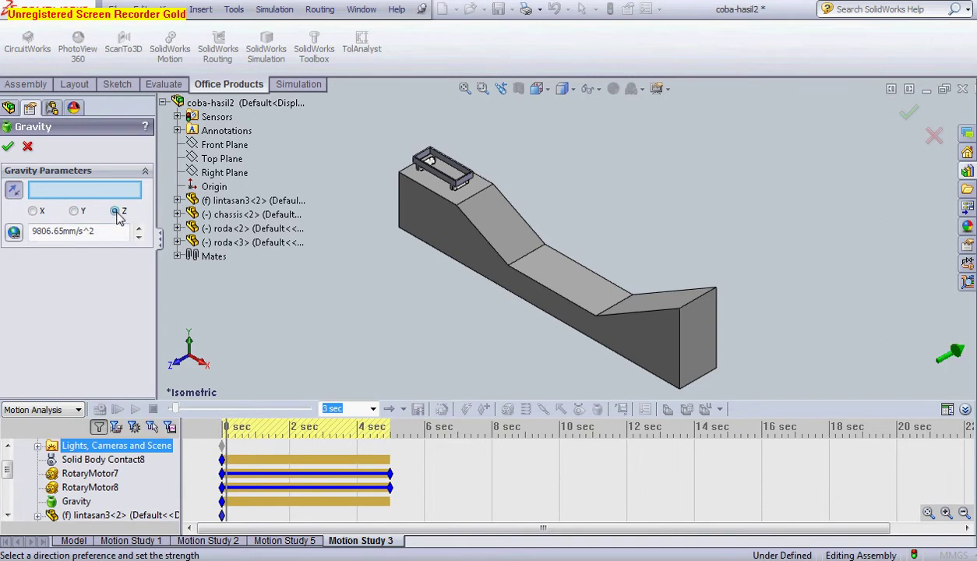
click(77, 214)
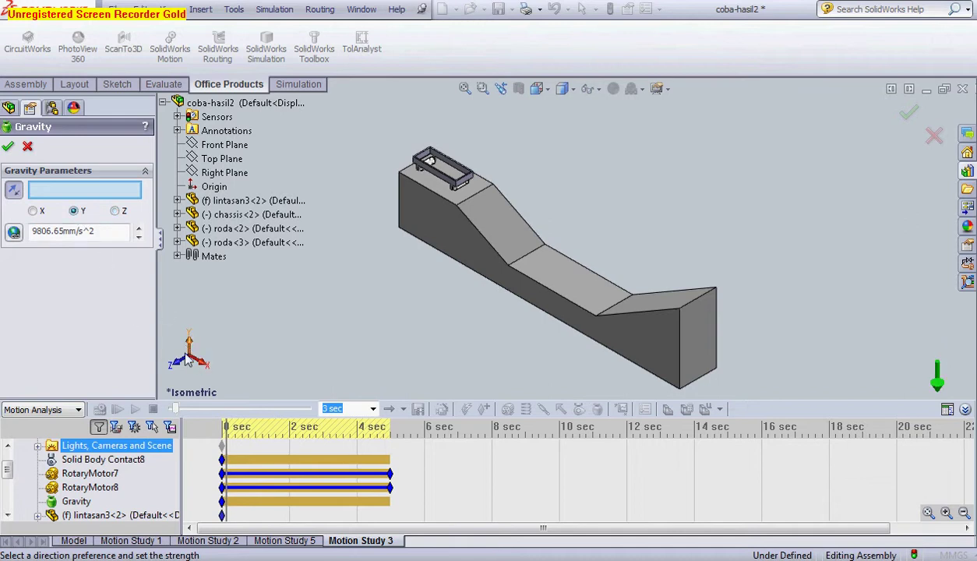
click(40, 214)
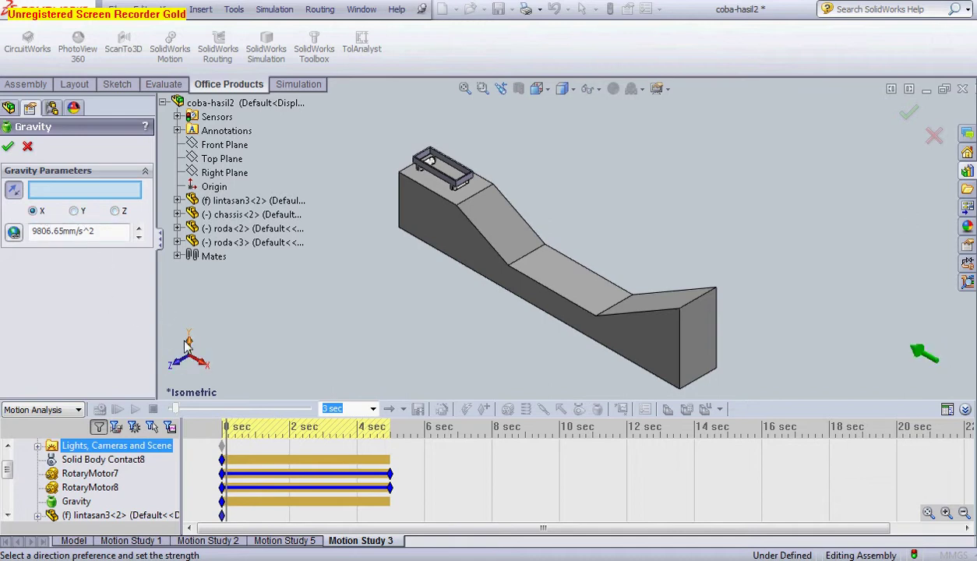
click(73, 211)
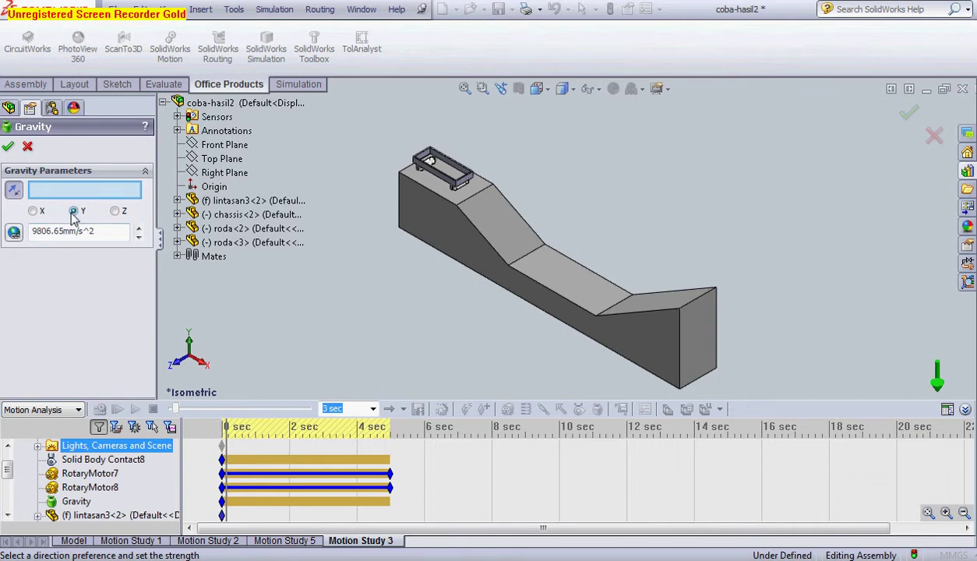
click(28, 148)
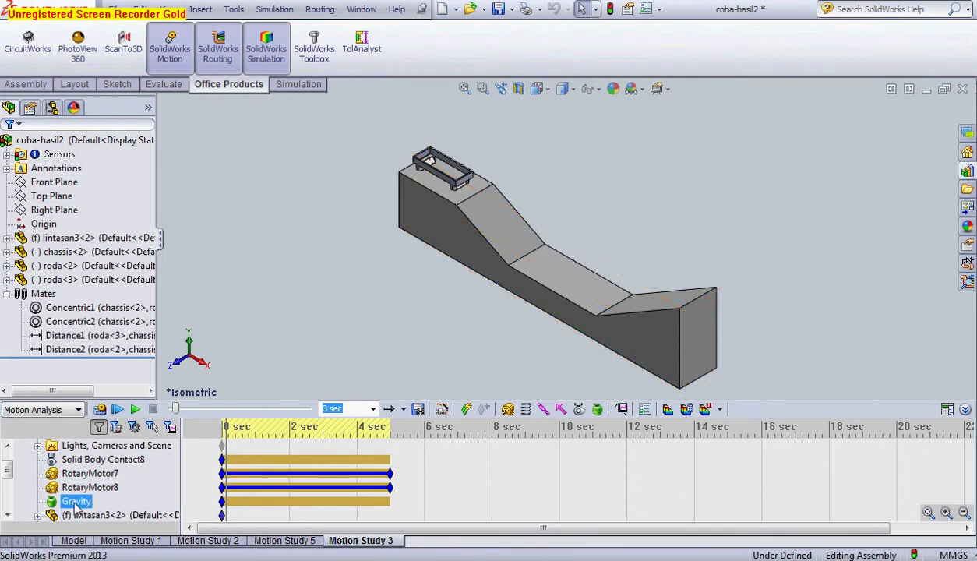
click(507, 409)
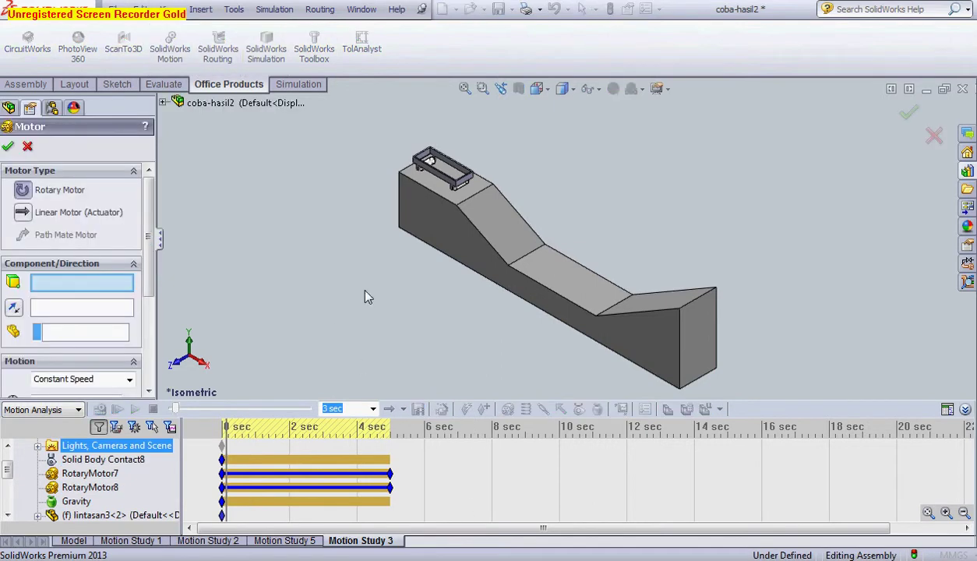
scroll(437, 168, down, 2)
scroll(452, 167, down, 2)
scroll(483, 156, down, 2)
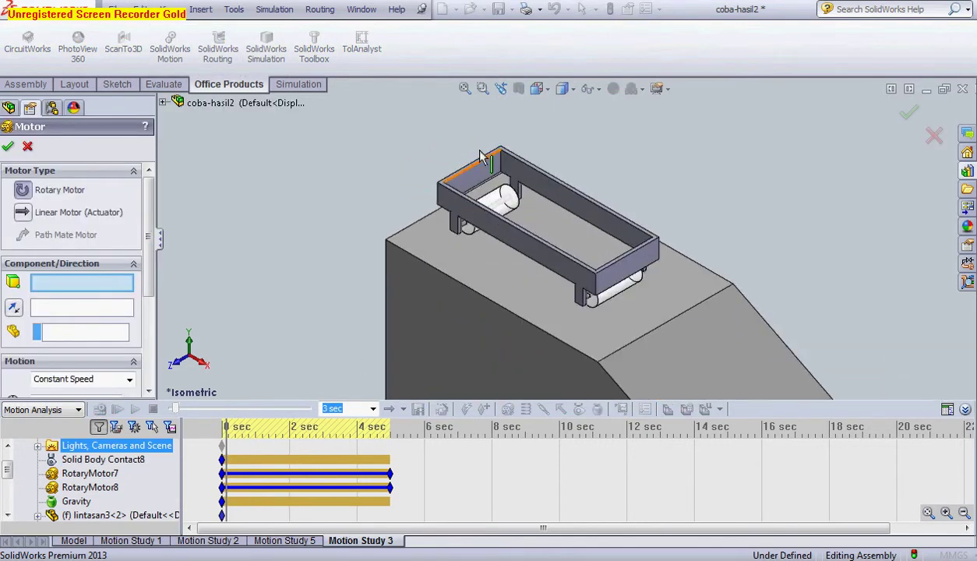
scroll(483, 156, down, 2)
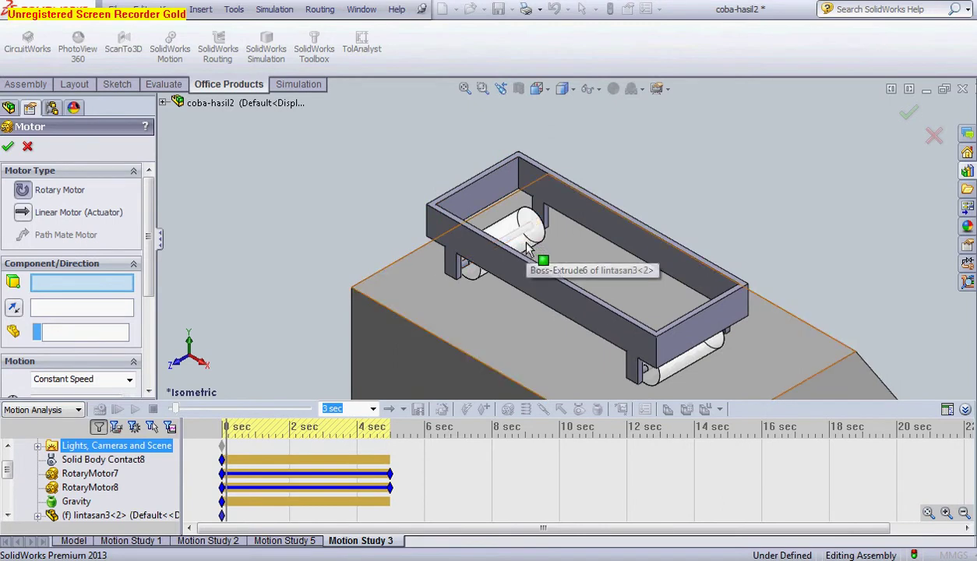
mouse_move(745, 216)
middle_down()
mouse_move(740, 146)
mouse_move(726, 169)
middle_up()
click(507, 316)
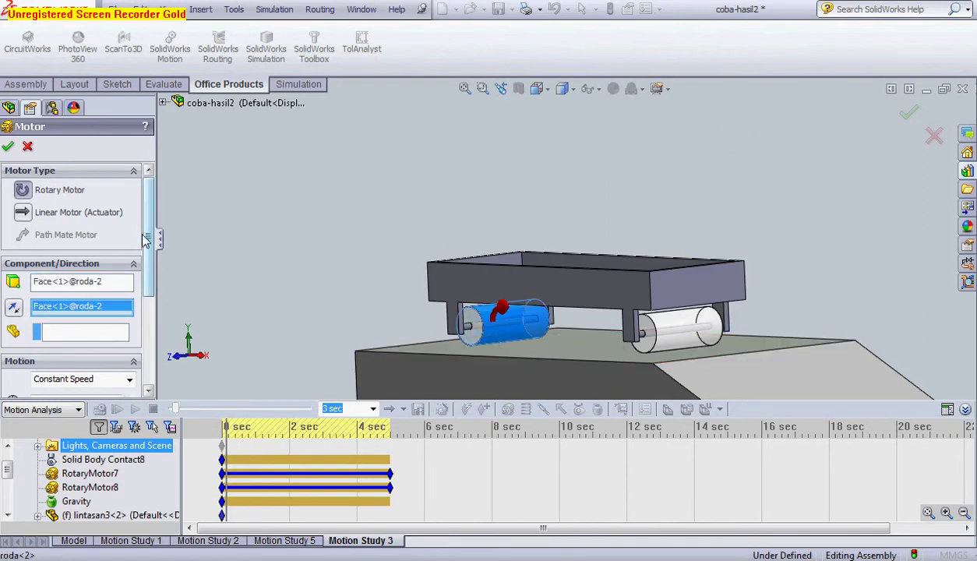
scroll(143, 240, down, 3)
scroll(133, 253, down, 3)
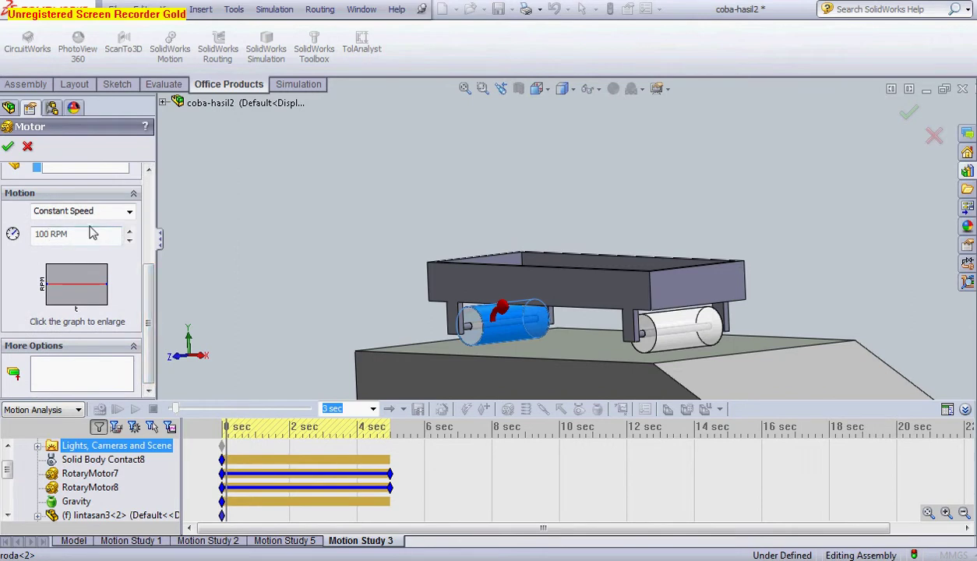
click(27, 148)
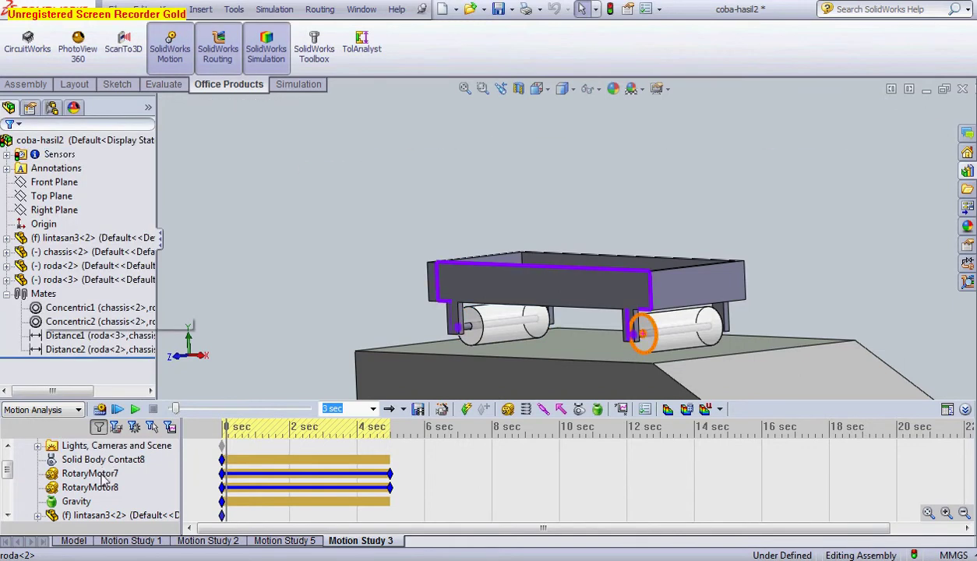
click(82, 461)
Step: Add a reversed-direction 100 RPM constant-speed rotary motor on the roda-3 wheel face
click(88, 475)
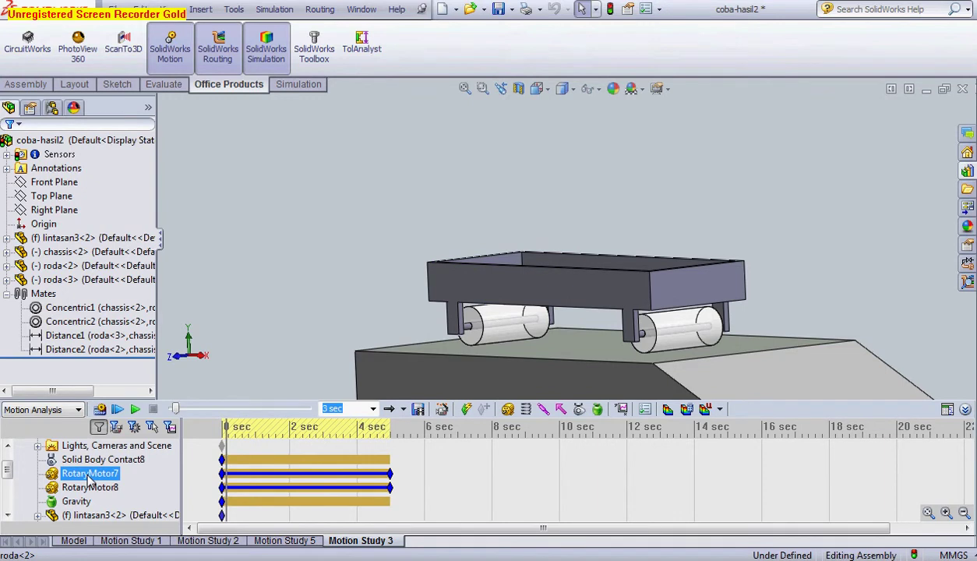
click(109, 445)
click(507, 409)
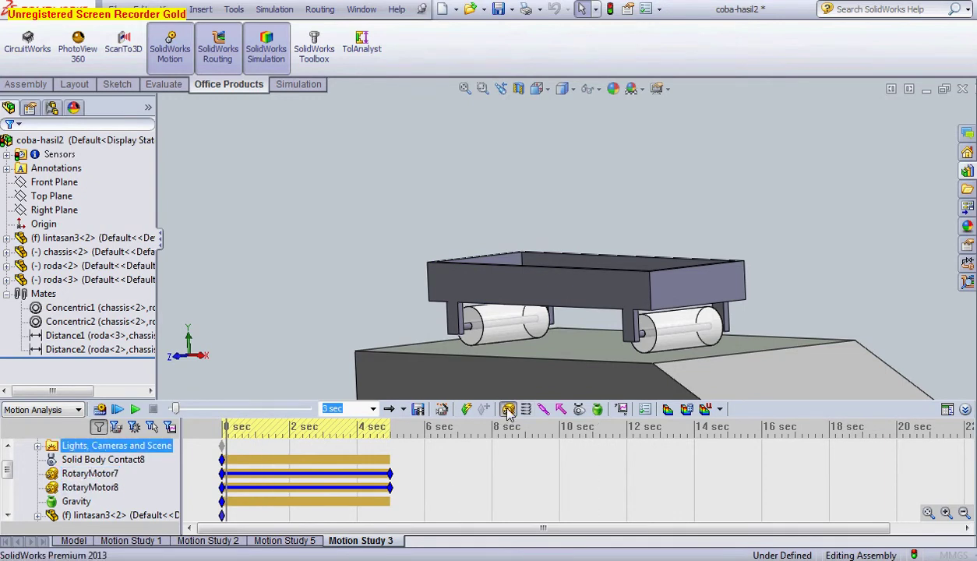
click(682, 326)
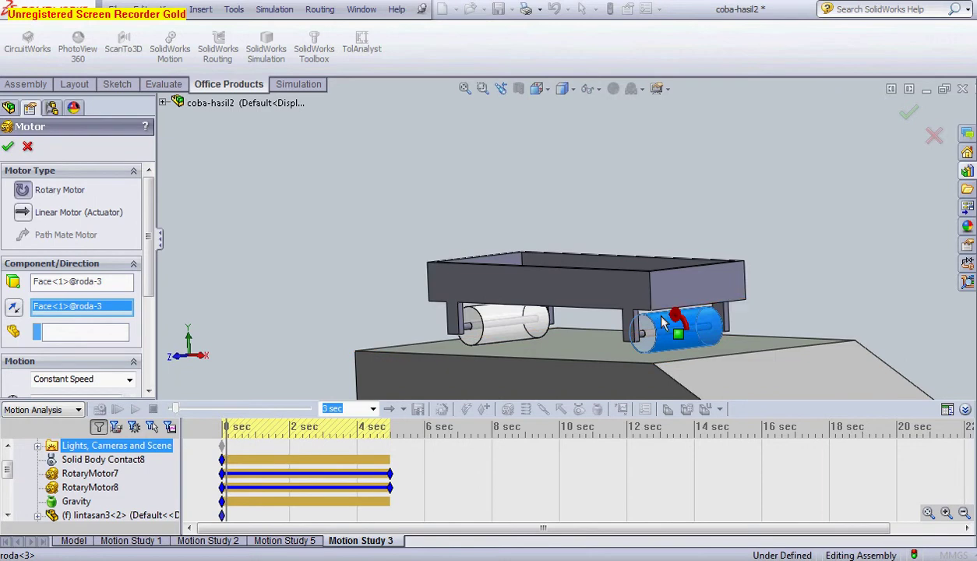
click(17, 311)
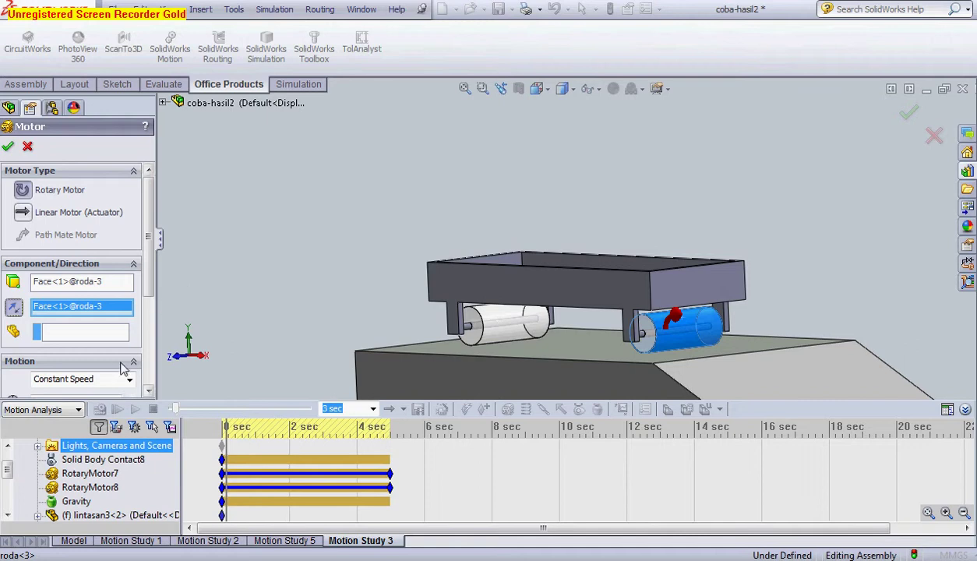
scroll(145, 295, down, 5)
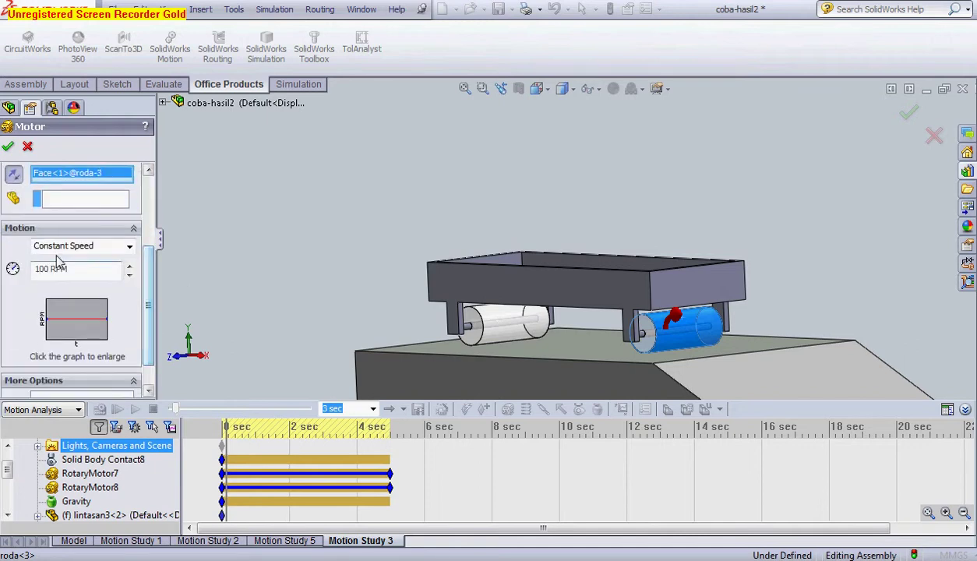
click(28, 148)
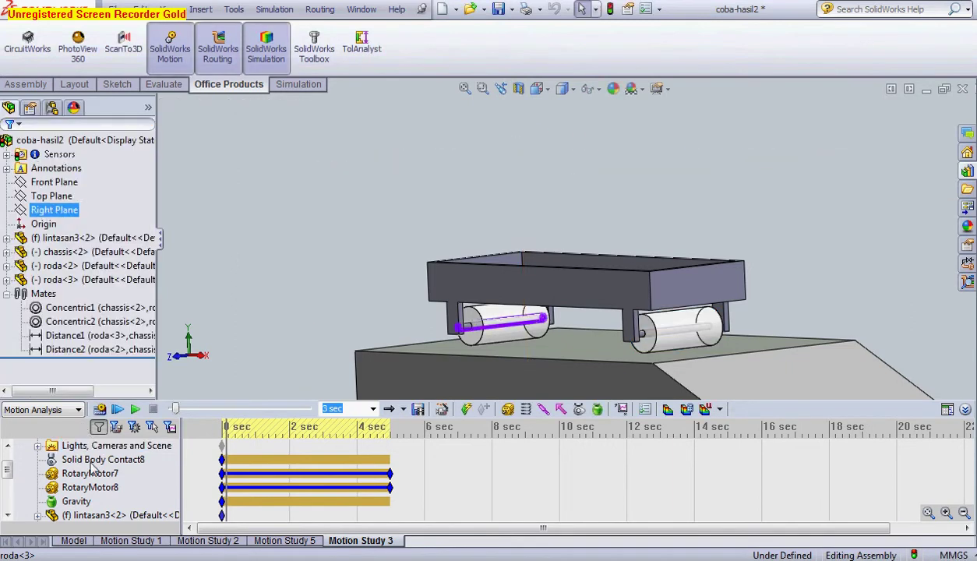
click(102, 487)
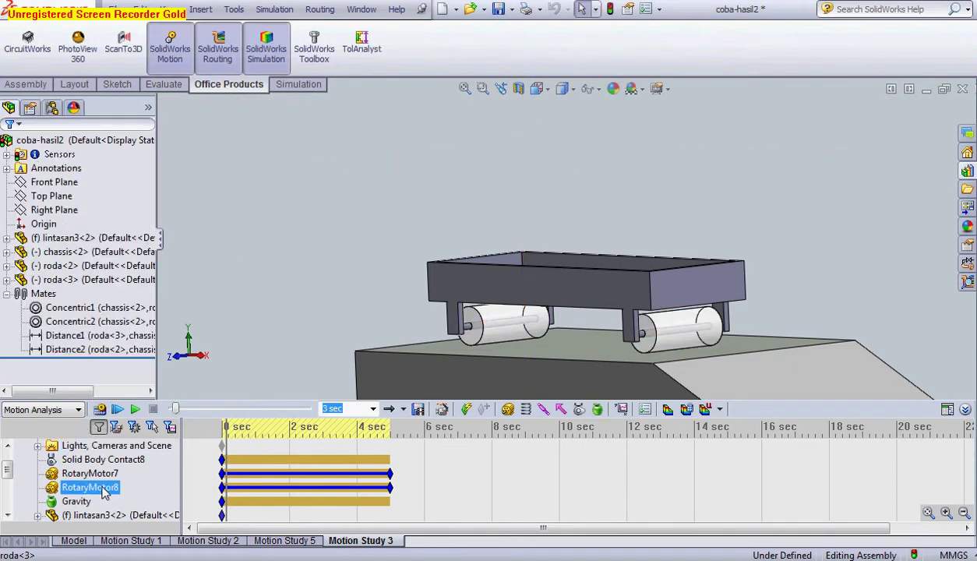
click(102, 459)
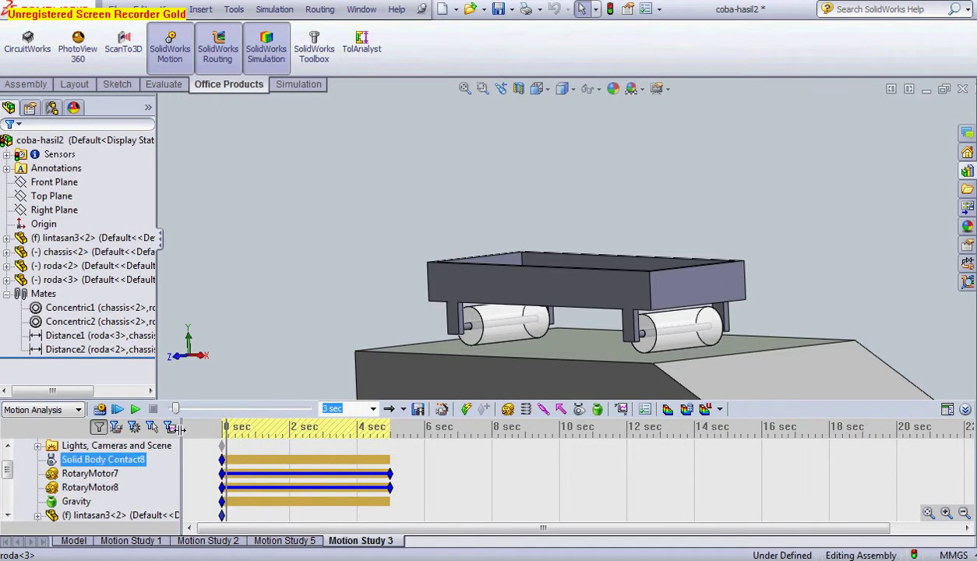
click(236, 331)
shift+middle_drag(293, 304, 302, 303)
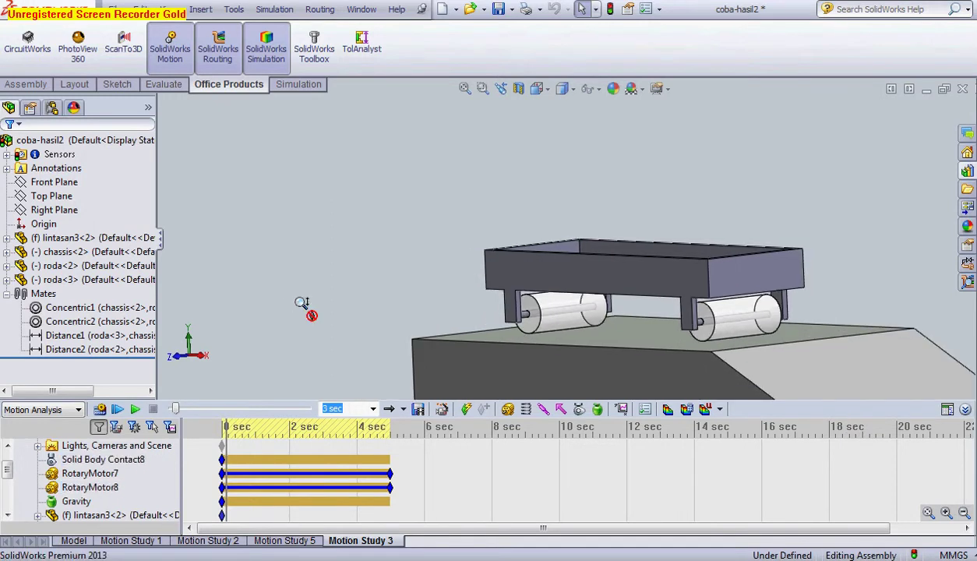
scroll(503, 300, up, 1)
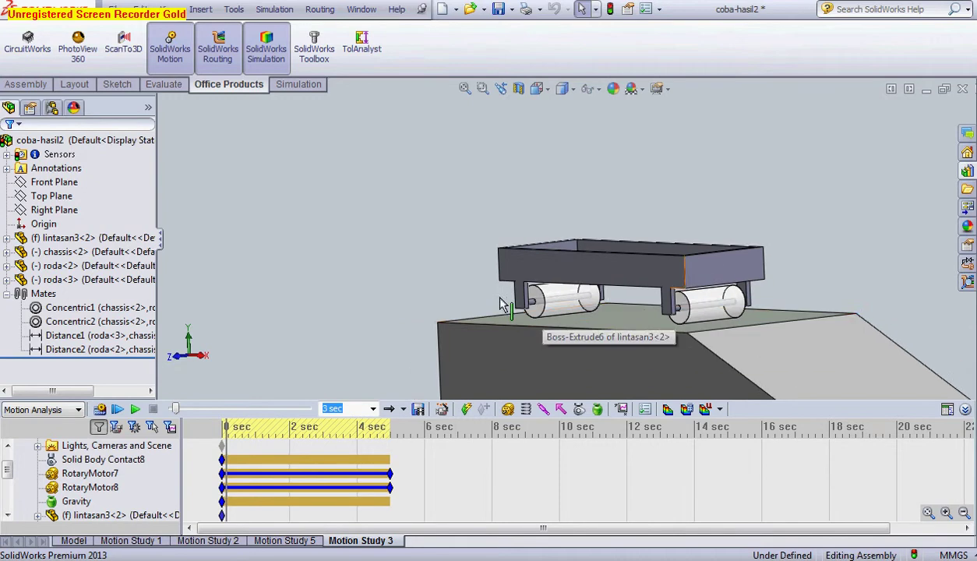
scroll(502, 303, up, 1)
scroll(753, 327, up, 1)
scroll(742, 318, up, 1)
scroll(709, 319, up, 2)
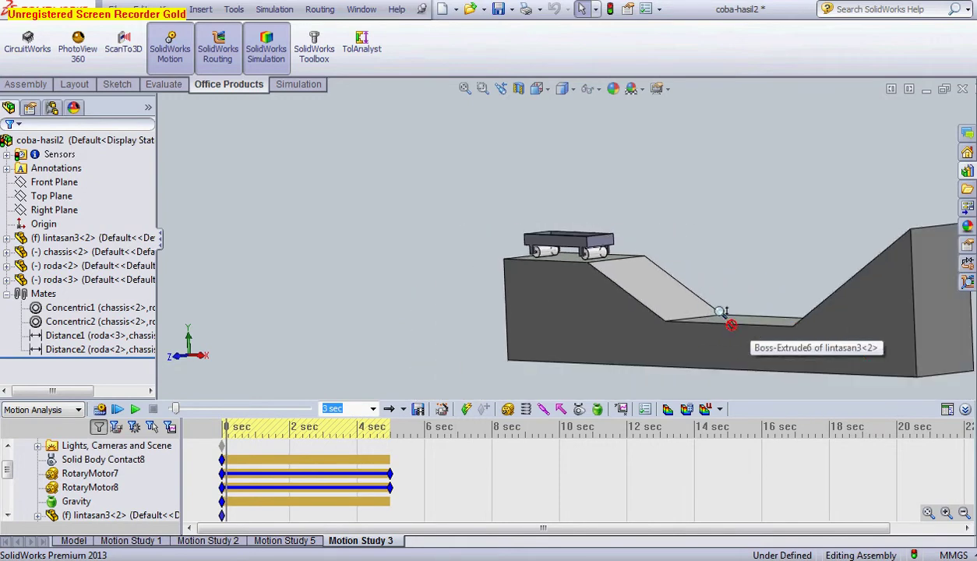
scroll(711, 314, up, 1)
middle_drag(740, 156, 749, 190)
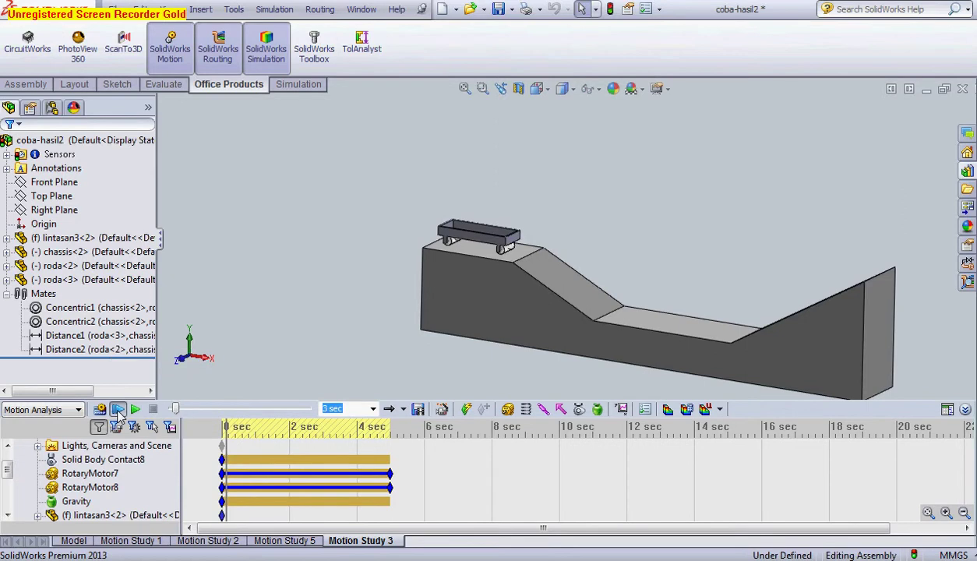
Step: Calculate the motion study and replay the cart rolling down the slope from the start
click(117, 410)
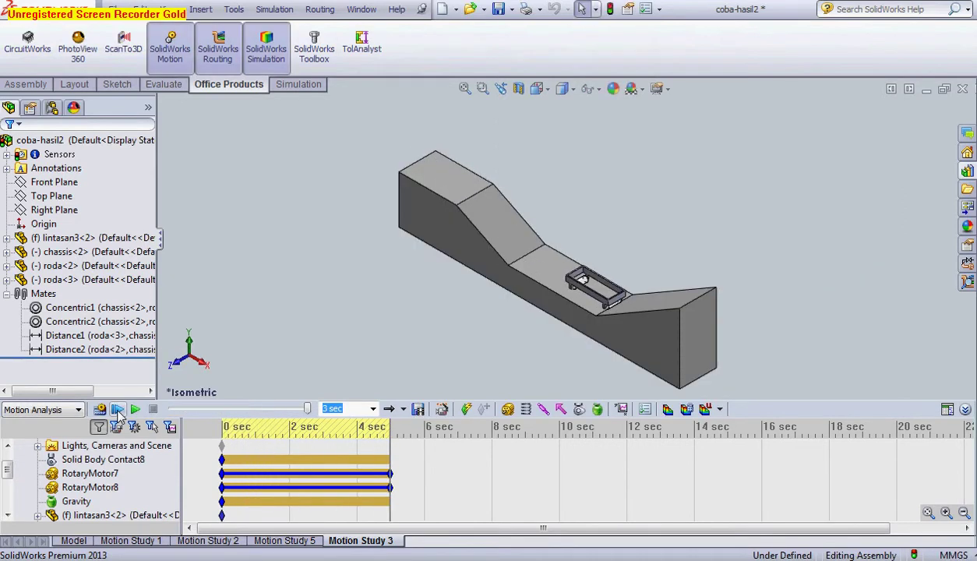
click(117, 410)
Step: Begin a stress simulation setup with chassis-2 as the analysed part
click(668, 411)
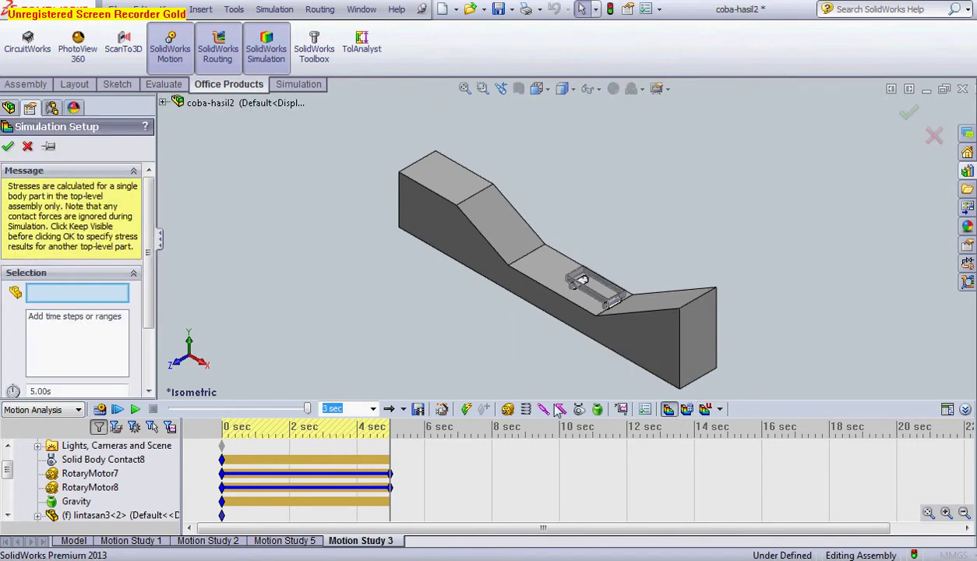
scroll(624, 320, down, 3)
scroll(563, 284, down, 2)
scroll(540, 280, down, 3)
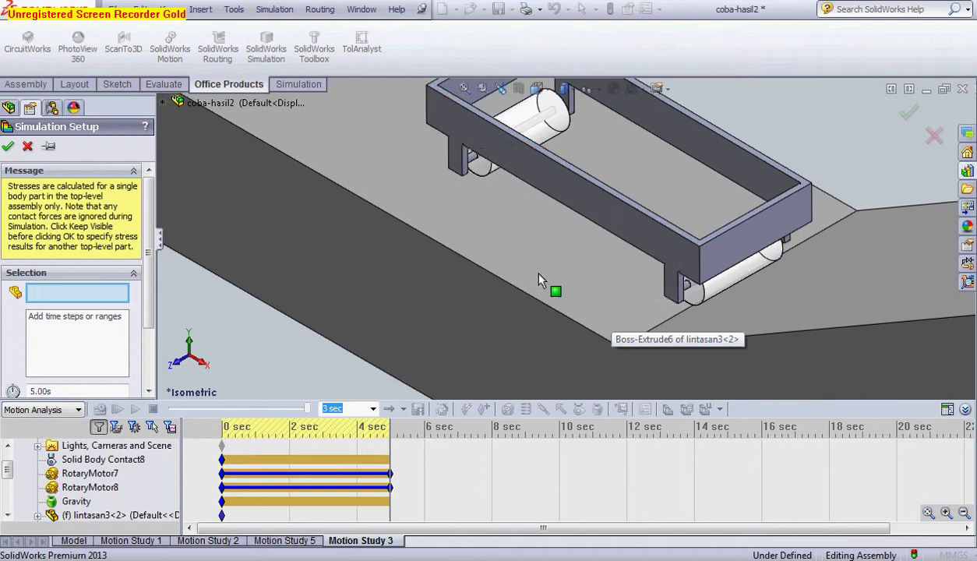
click(593, 213)
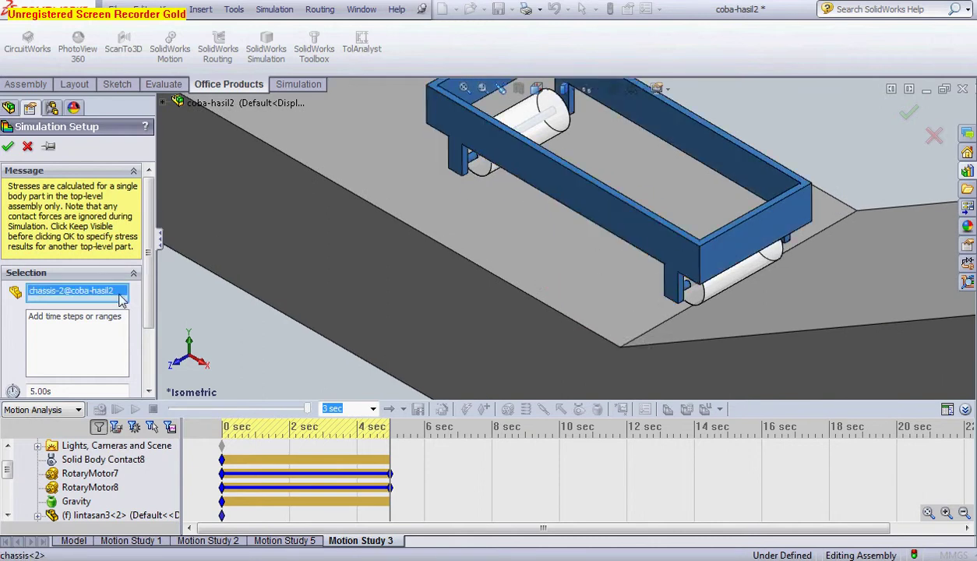
scroll(78, 273, down, 2)
scroll(78, 273, down, 1)
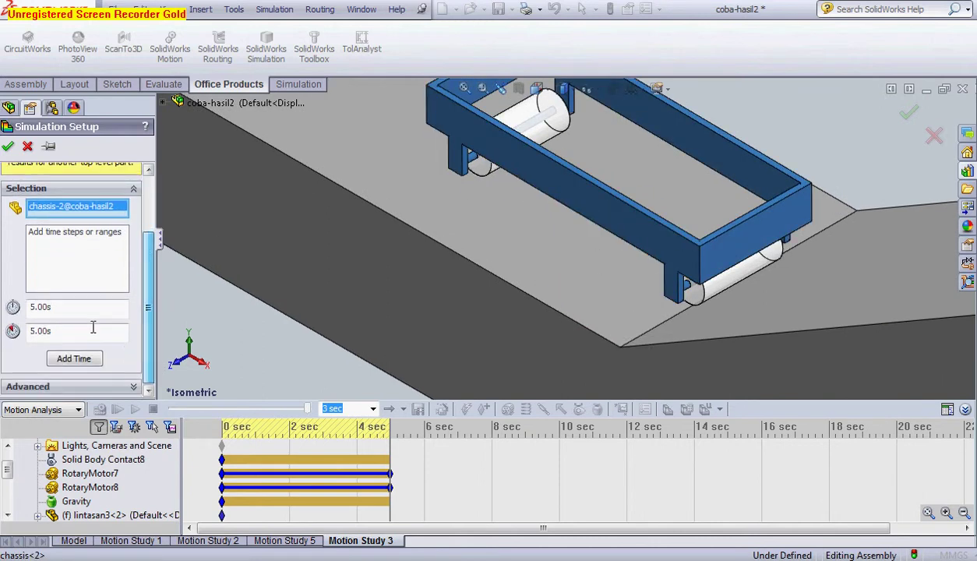
Step: Set the start time to 0, add the 0 sec–5 sec range, and confirm Simulation Setup 3
click(48, 309)
drag(47, 309, 24, 314)
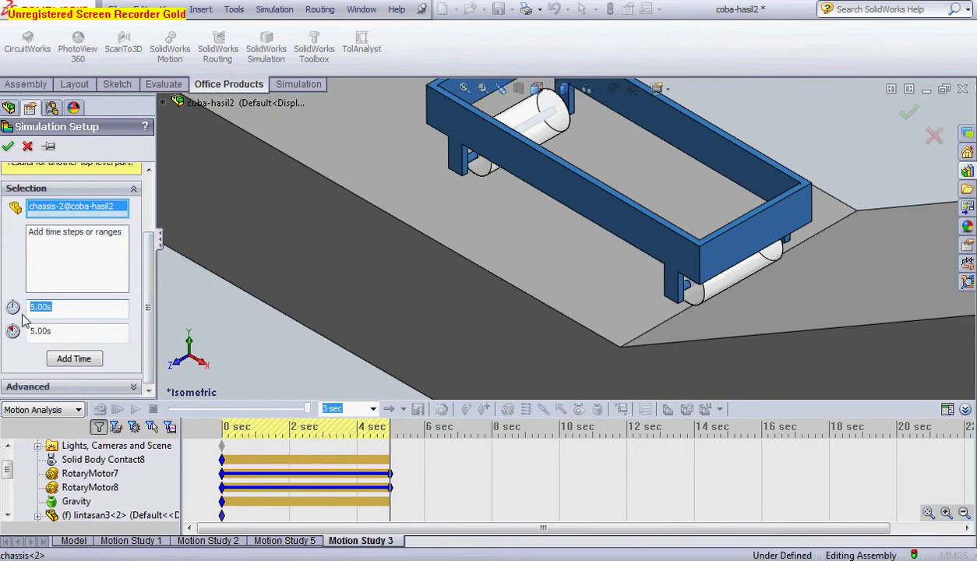
text(0)
click(82, 356)
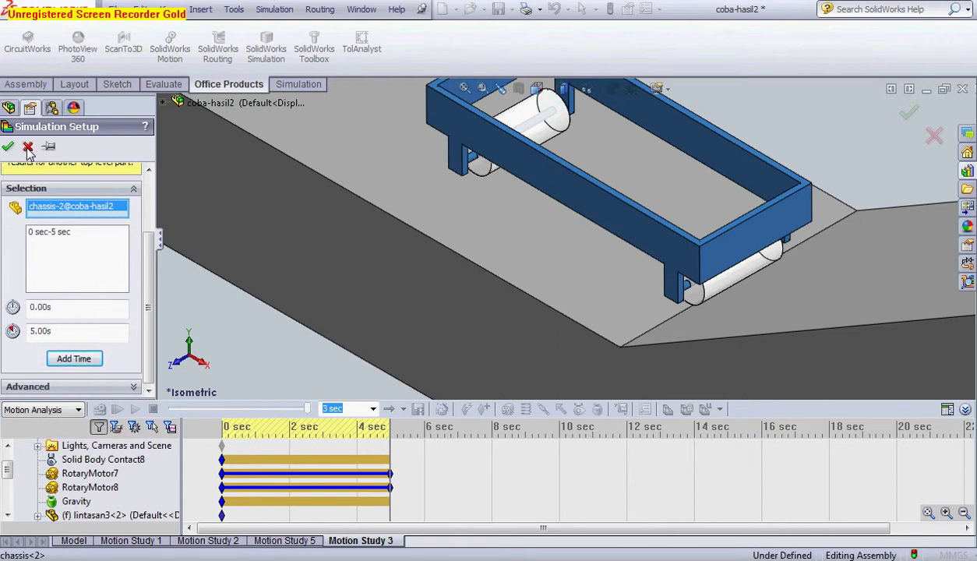
click(27, 147)
scroll(100, 506, down, 3)
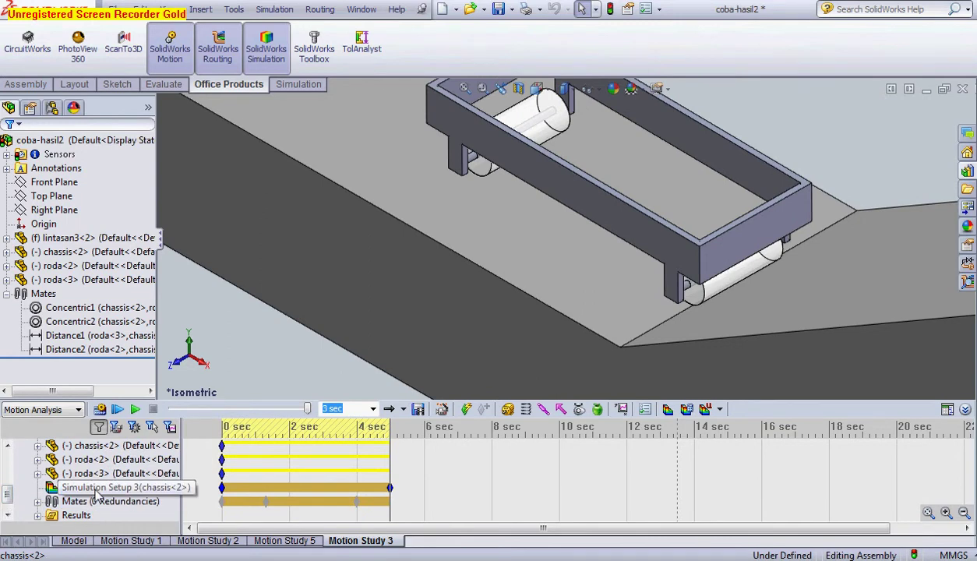
Step: Expand Results and look at the Stress (von Mises), Factor of Safety and Deformation plots
scroll(366, 319, up, 2)
scroll(375, 311, up, 3)
scroll(374, 311, down, 1)
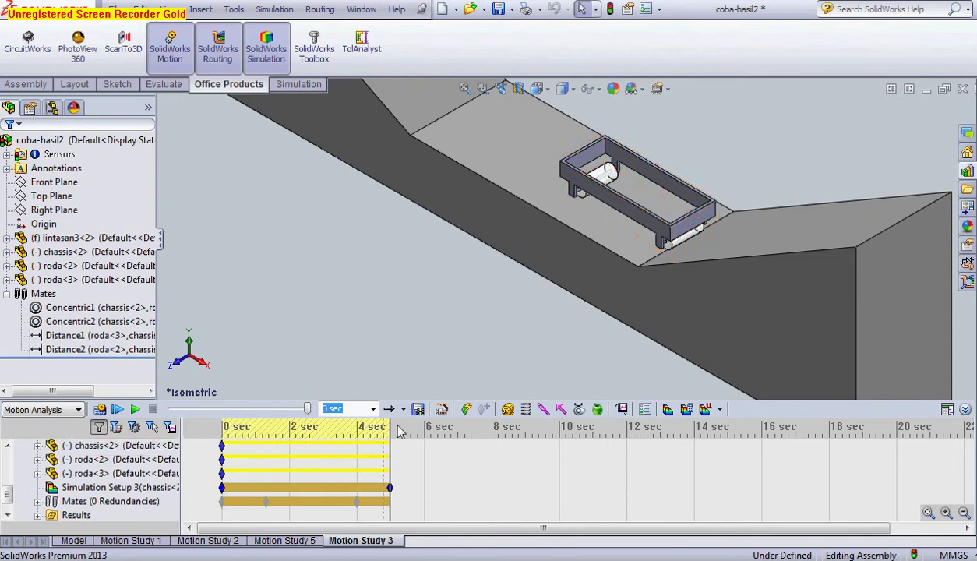
click(117, 445)
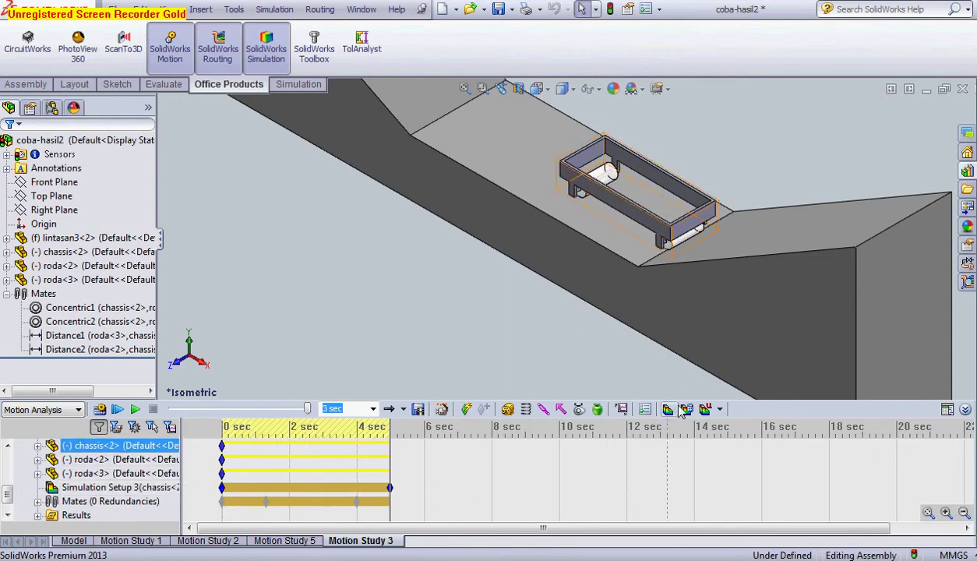
click(87, 503)
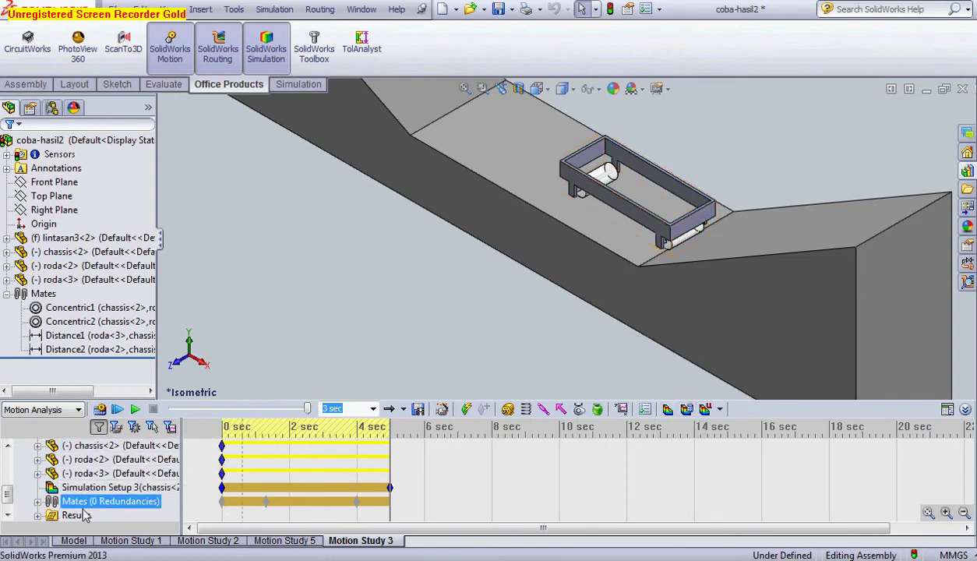
click(38, 515)
click(78, 459)
click(85, 470)
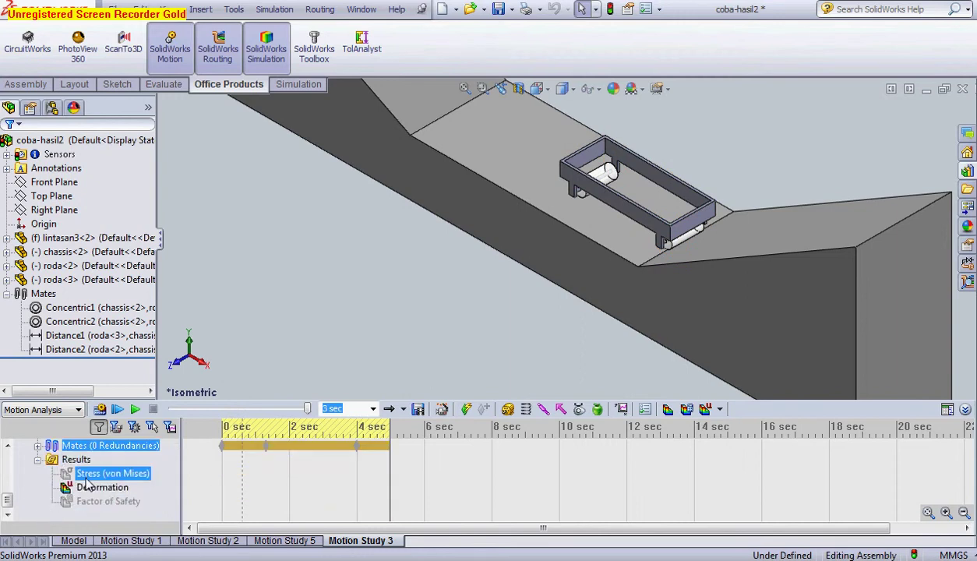
click(92, 488)
click(92, 503)
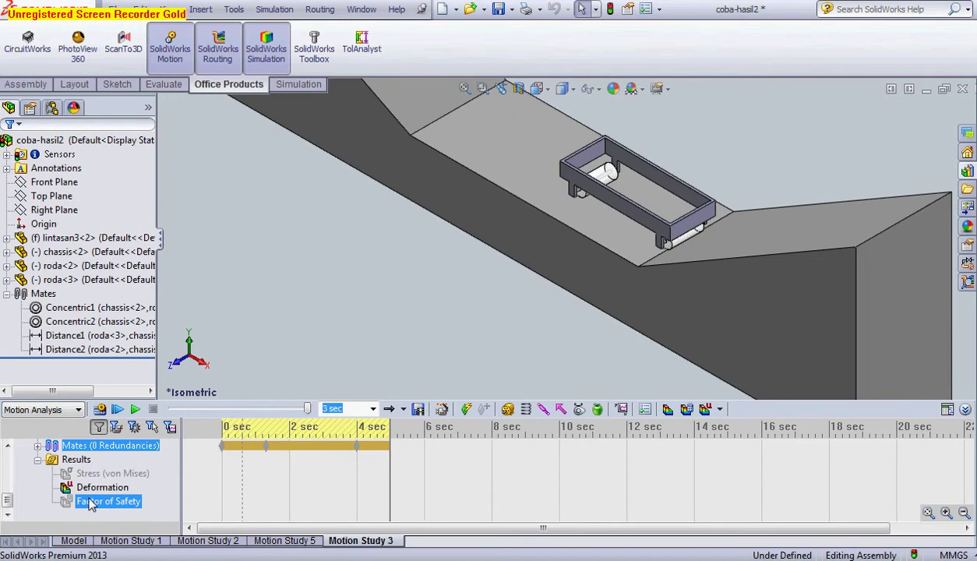
click(92, 488)
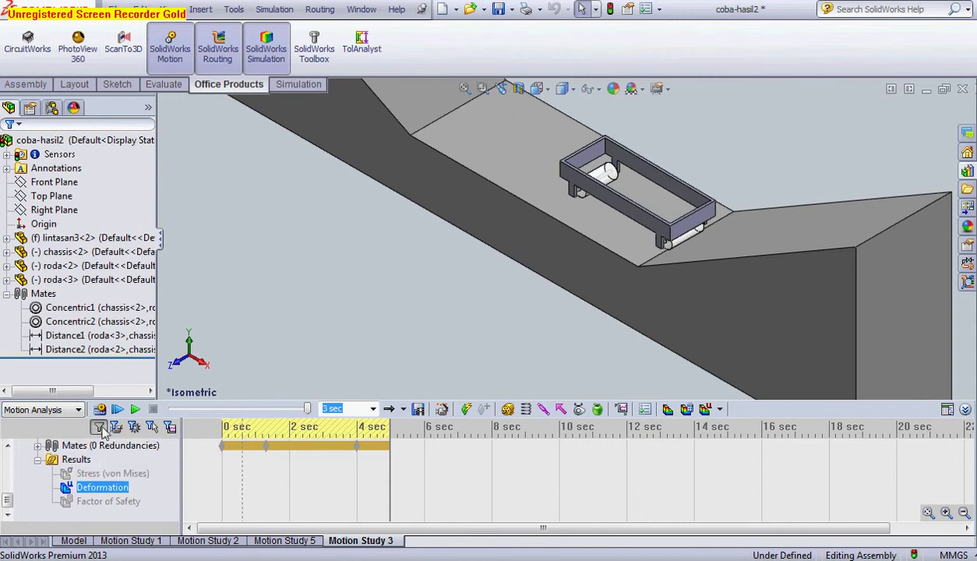
Step: Hide the Deformation plot under Results
right_click(107, 491)
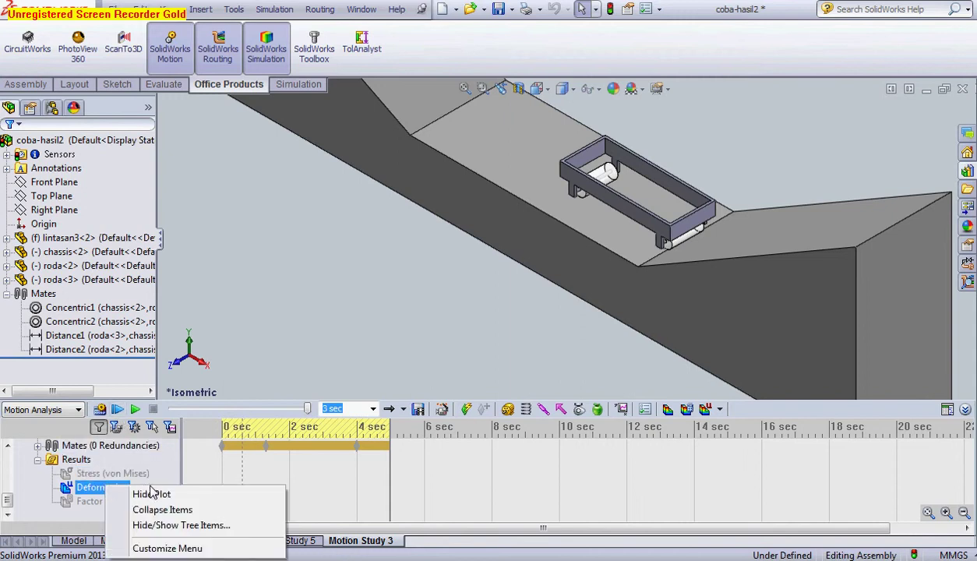
click(119, 411)
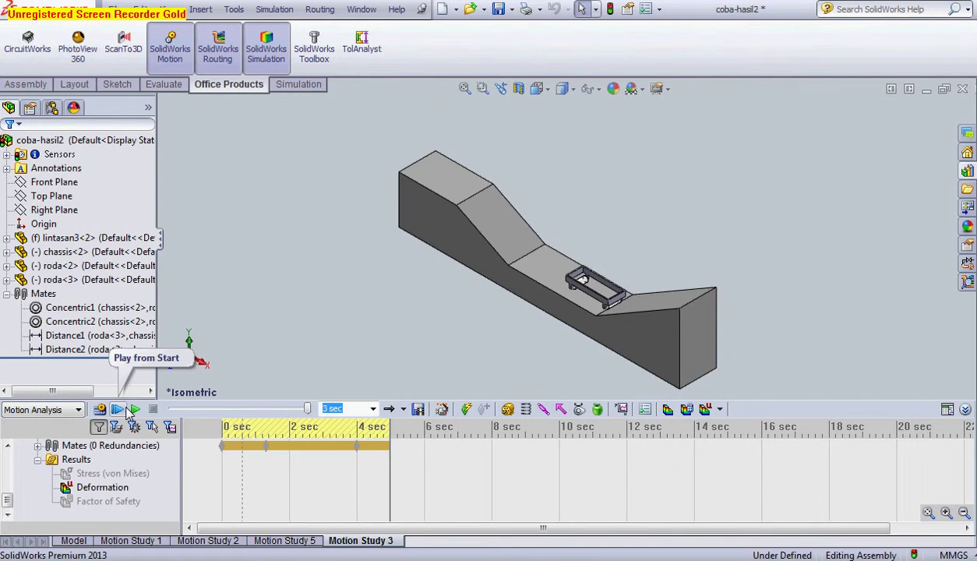
click(91, 489)
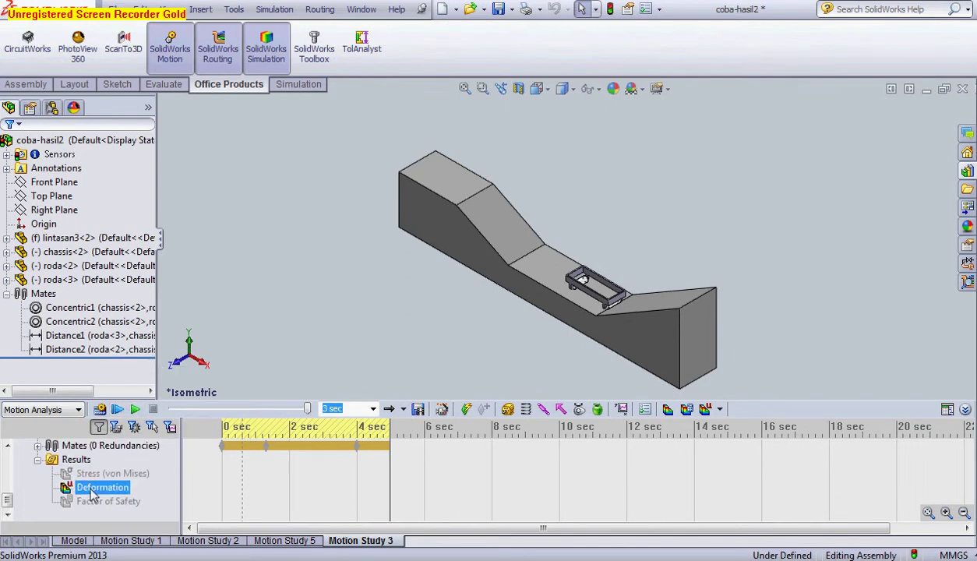
right_click(91, 494)
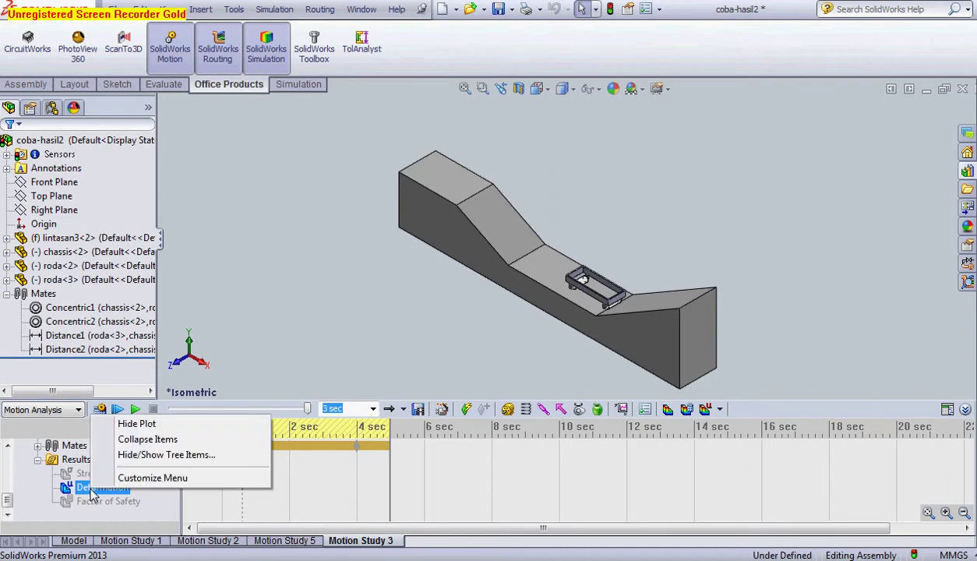
click(187, 421)
click(153, 445)
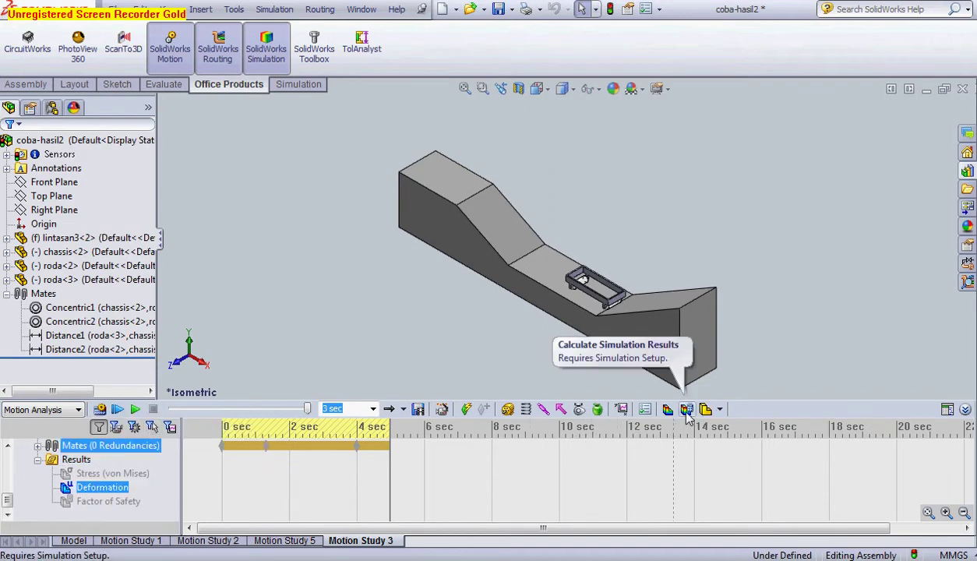
Step: Show the Stress (von Mises) plot and replay the cart's run down the track
click(103, 474)
right_click(103, 475)
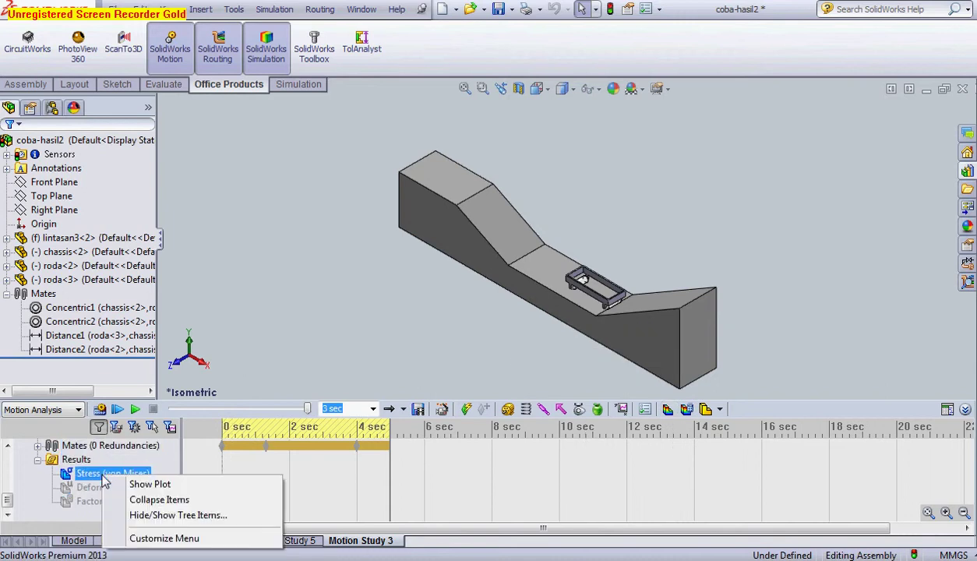
click(144, 486)
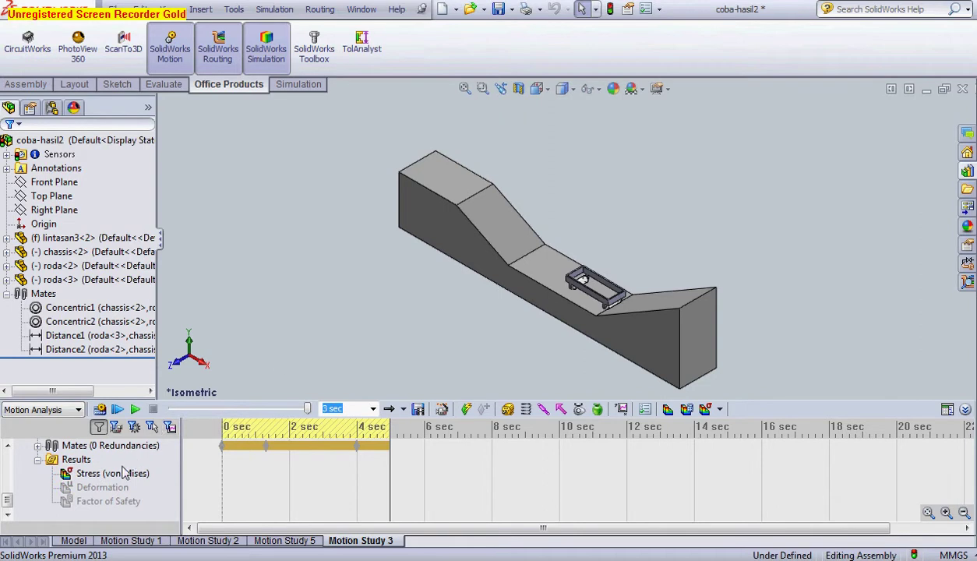
click(117, 473)
click(117, 410)
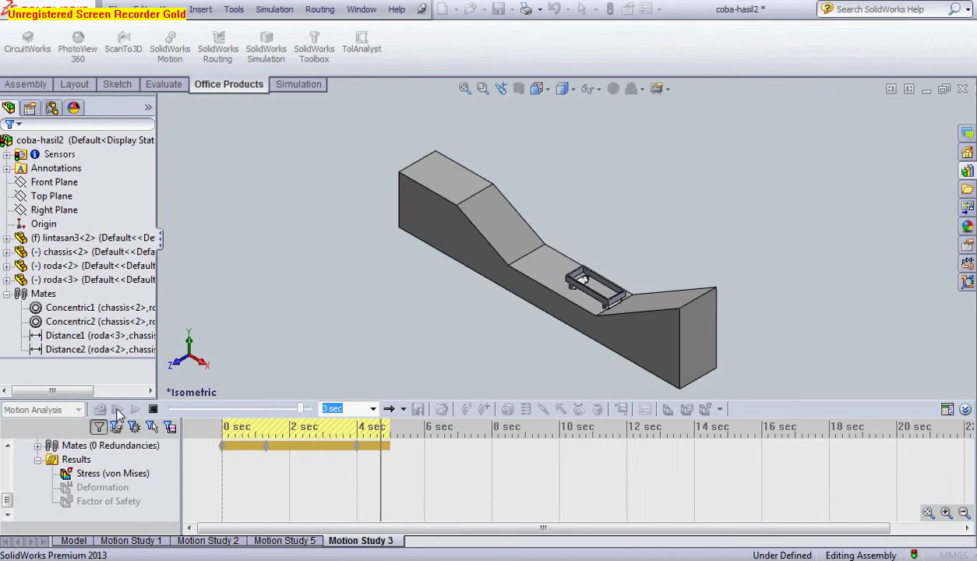
click(268, 449)
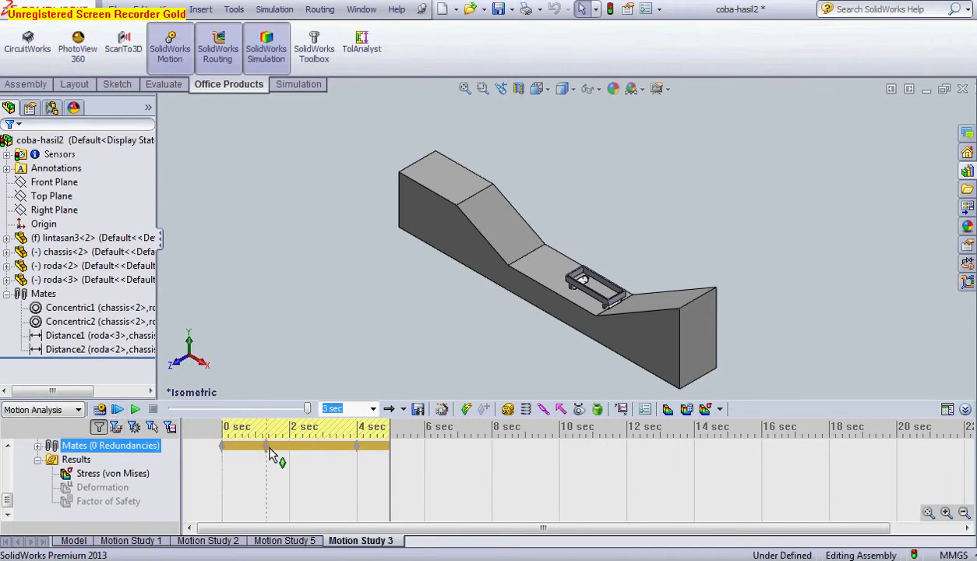
Step: Choose Stress Plot and calculate chassis simulation results without recalculating the motion
click(722, 410)
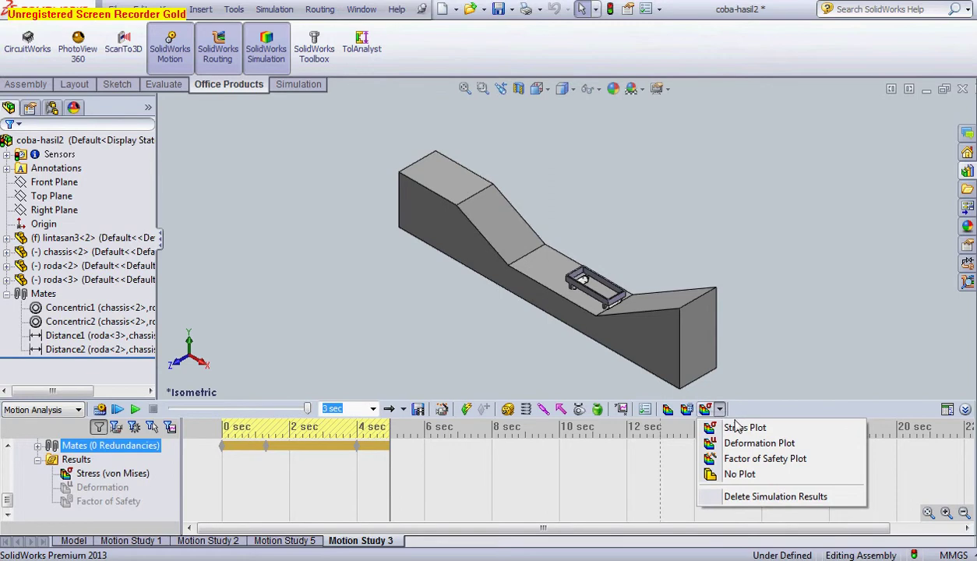
click(742, 429)
click(113, 474)
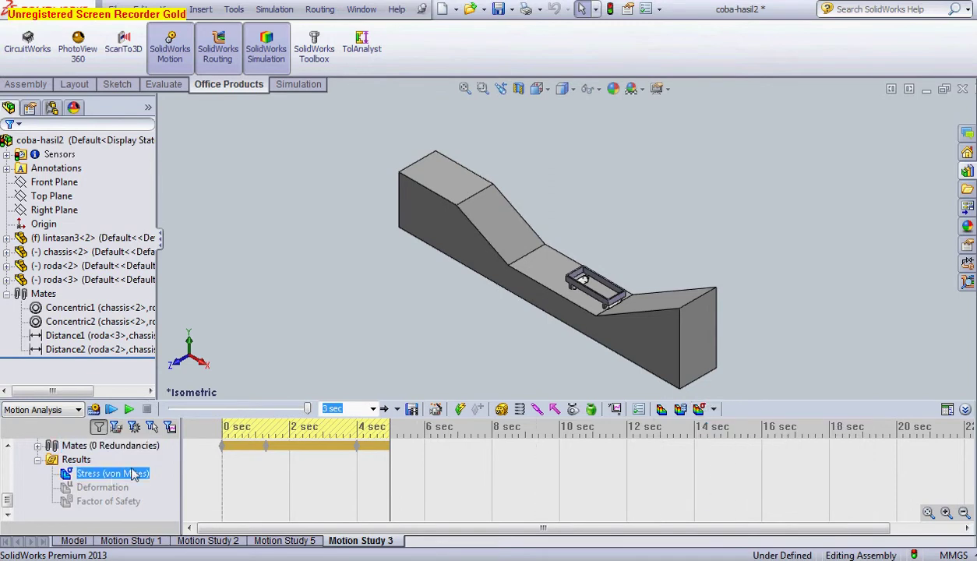
scroll(557, 335, down, 2)
scroll(581, 284, down, 2)
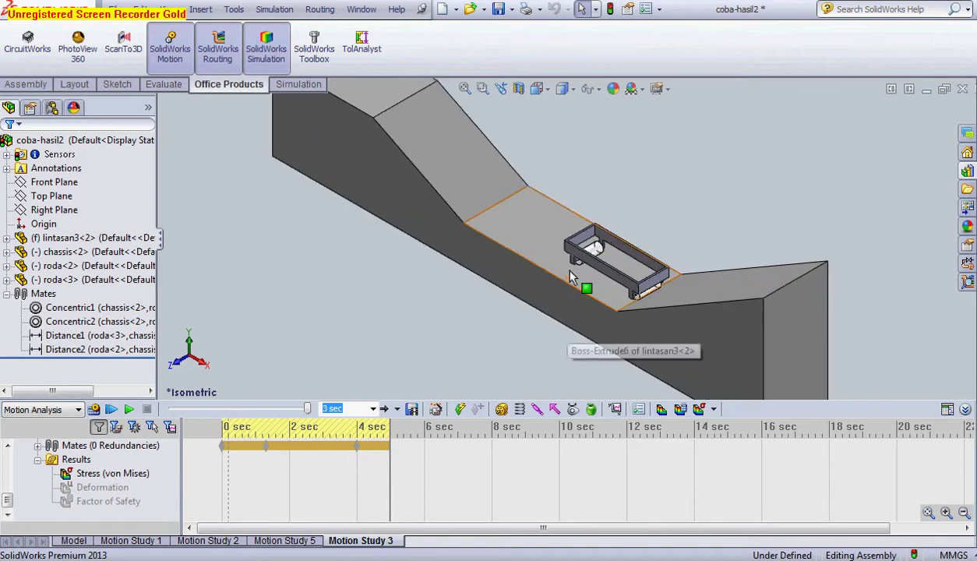
click(608, 278)
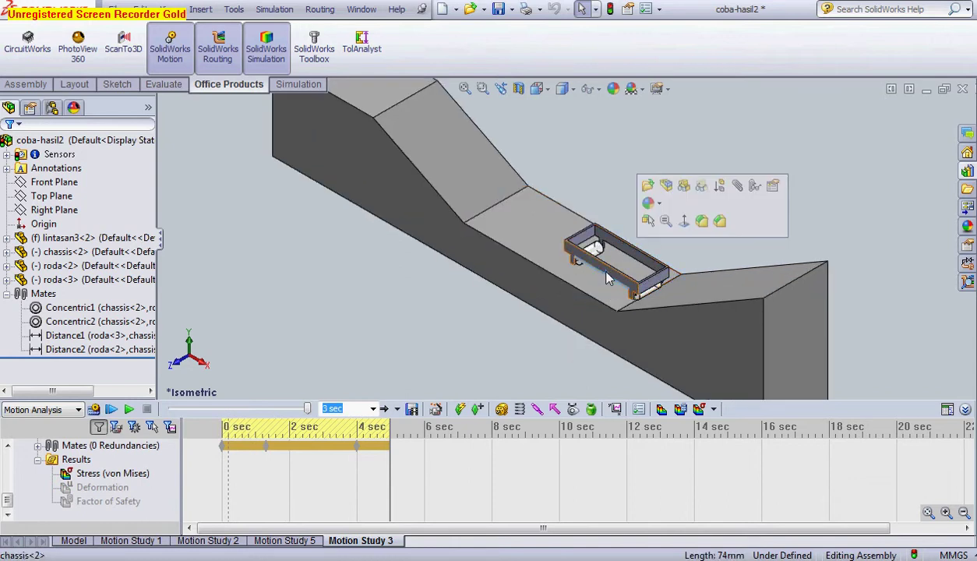
click(285, 299)
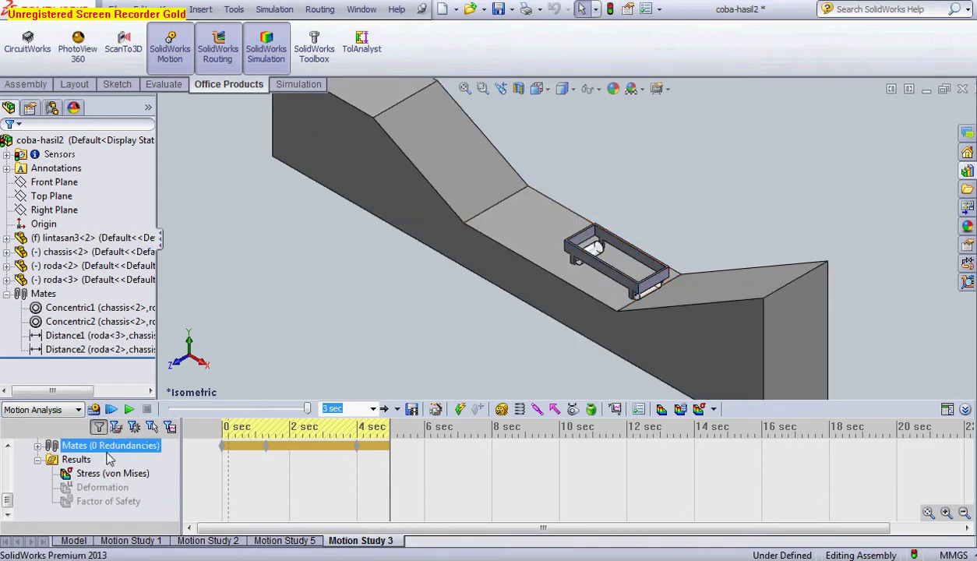
click(87, 473)
click(679, 409)
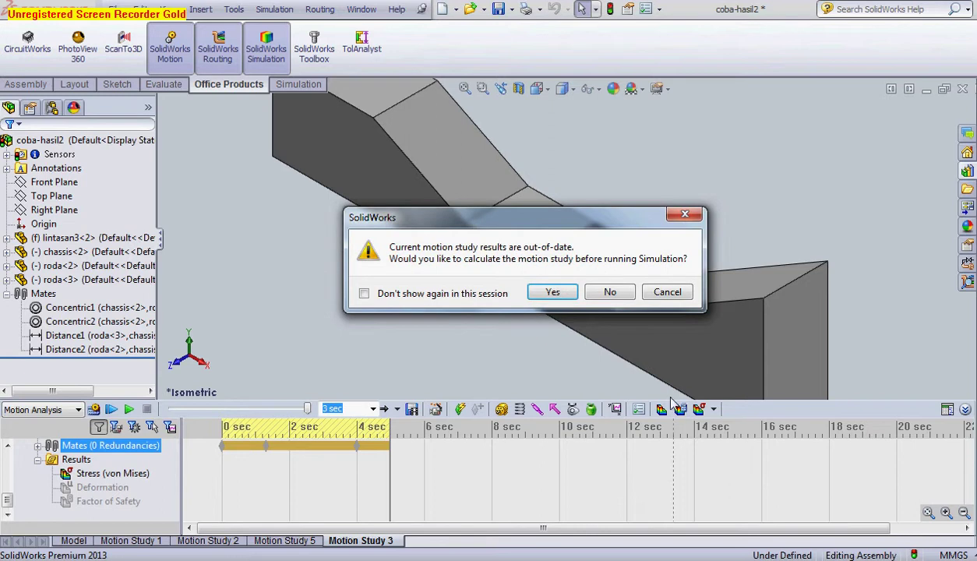
click(610, 292)
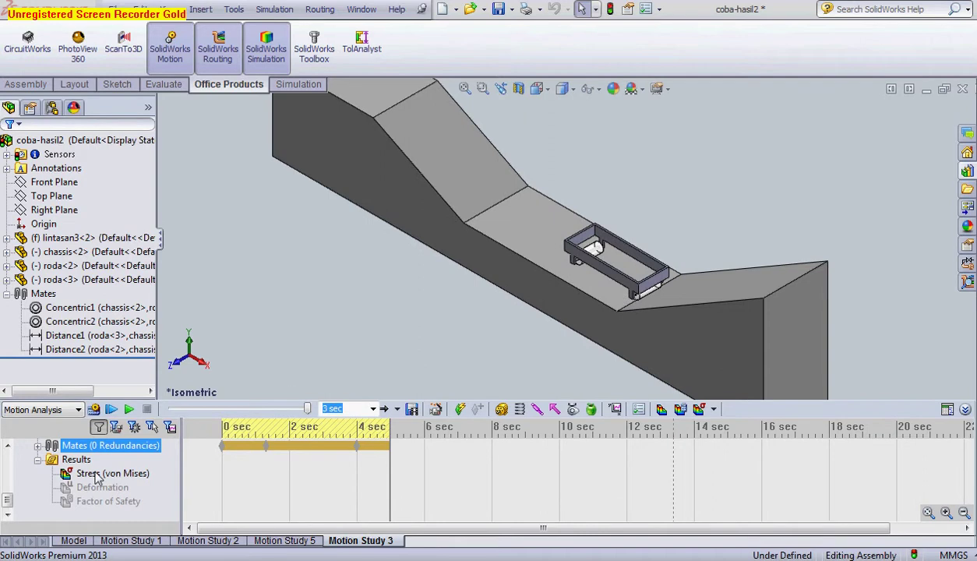